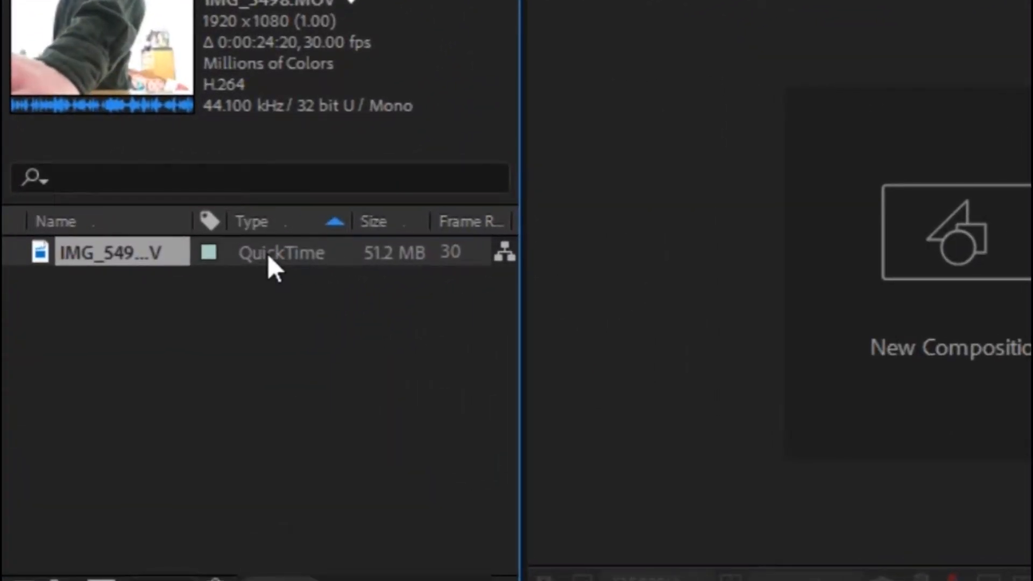
Step: Create a new composition from the IMG_5498.MOV footage
left_click_drag(267, 253, 110, 580)
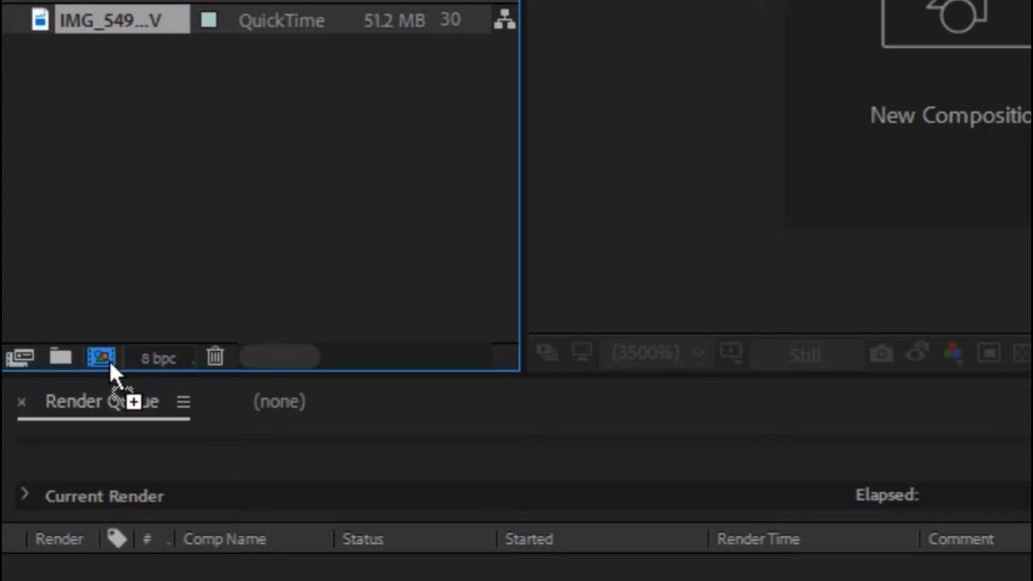
left_click_drag(108, 359, 109, 359)
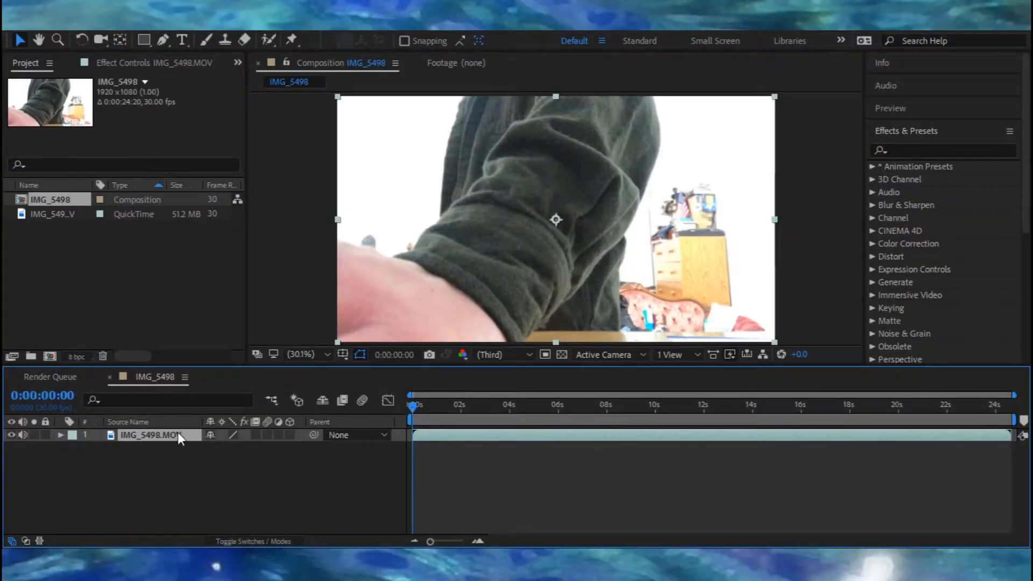
Step: Split the clip at about 0:00:11:14 and delete the later part
left_click(172, 486)
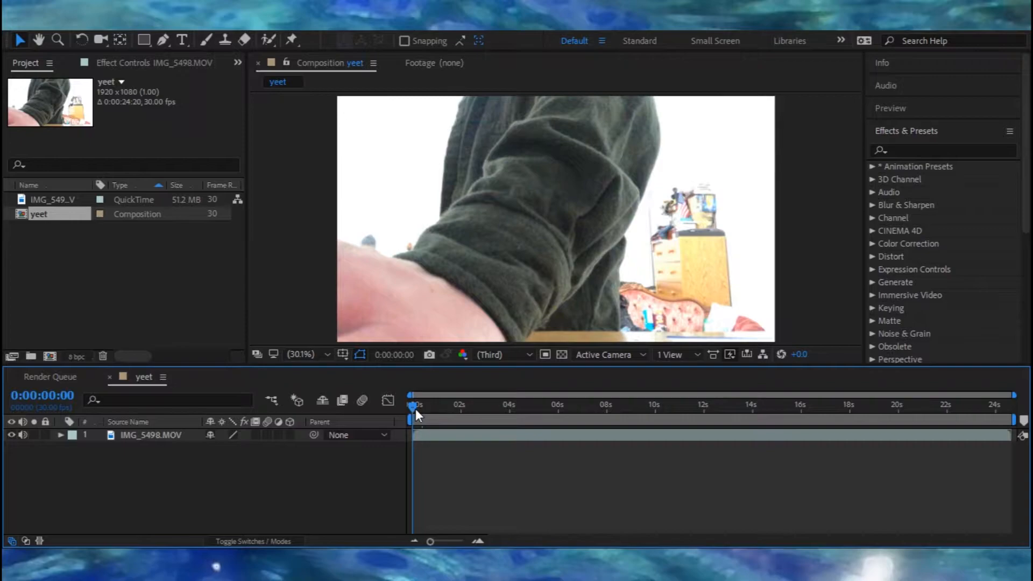
left_click_drag(415, 408, 556, 417)
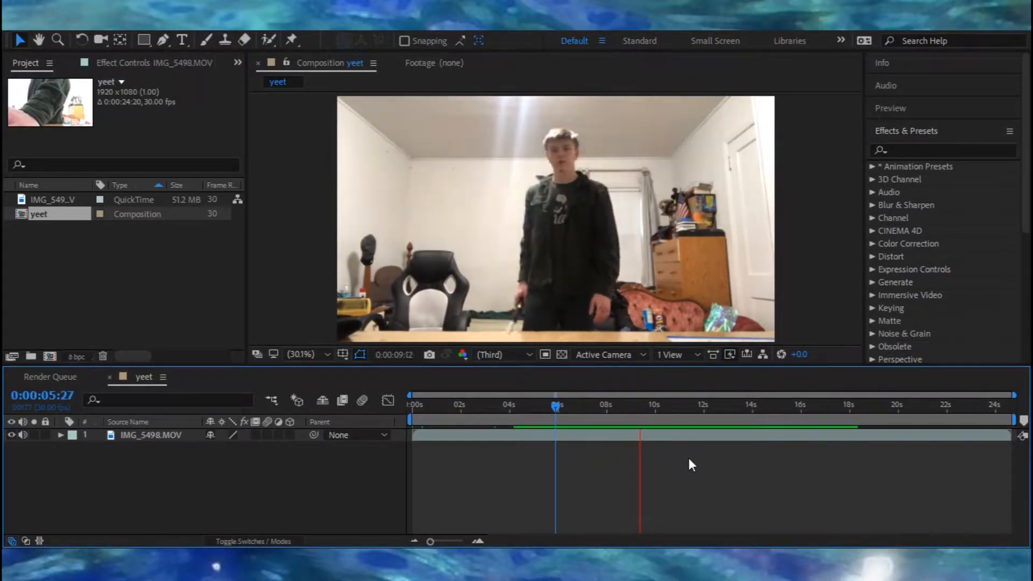
key("space")
mouse_move(676, 401)
left_mouse_down()
mouse_move(702, 405)
mouse_move(692, 405)
left_mouse_up()
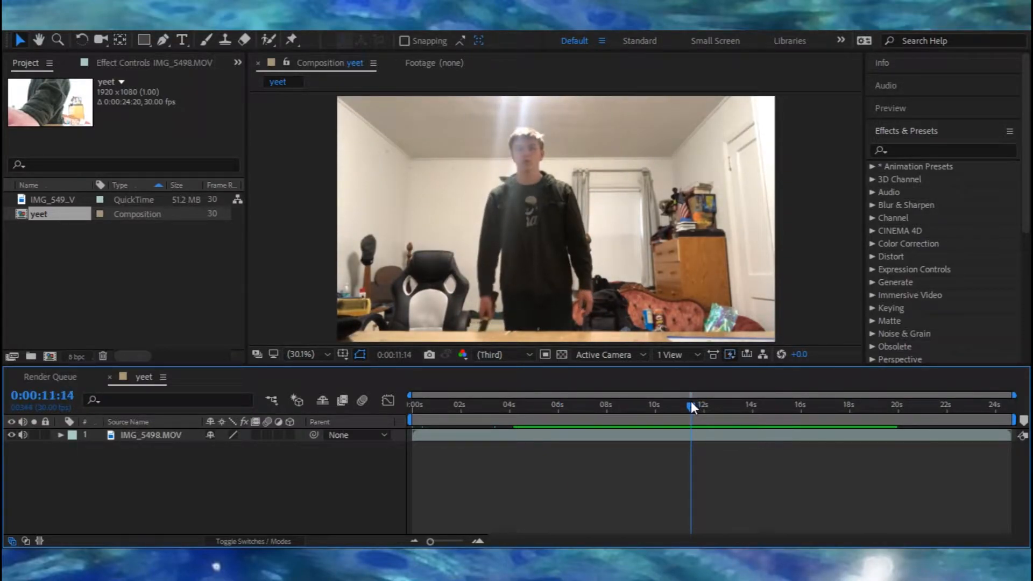
left_click(663, 438)
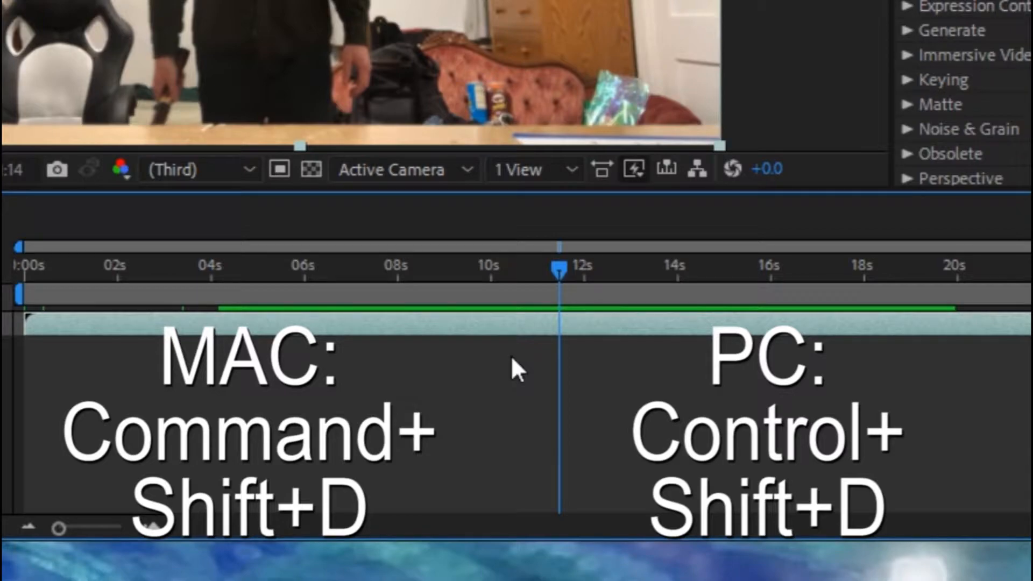
key("ctrl+shift+d")
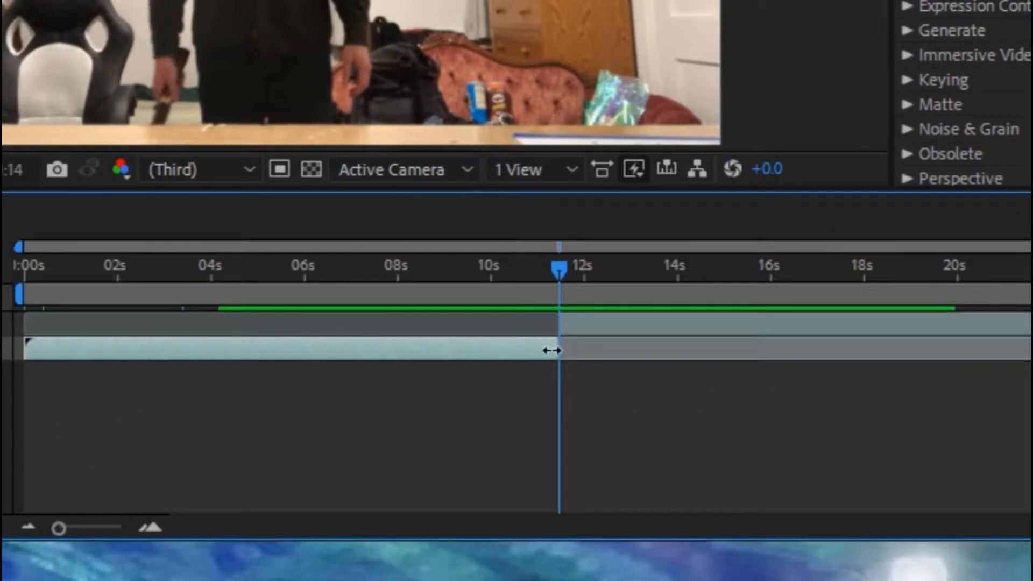
key("Delete")
Step: Review the trimmed clip's end and return the playhead to the start of the composition
left_click(624, 326)
left_click_drag(622, 322, 85, 357)
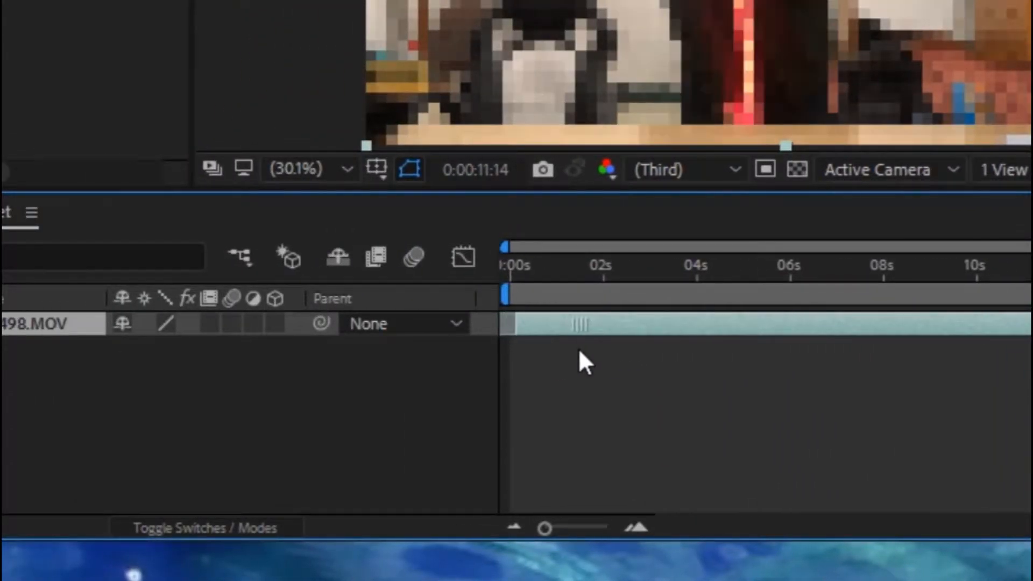
left_click_drag(579, 348, 573, 346)
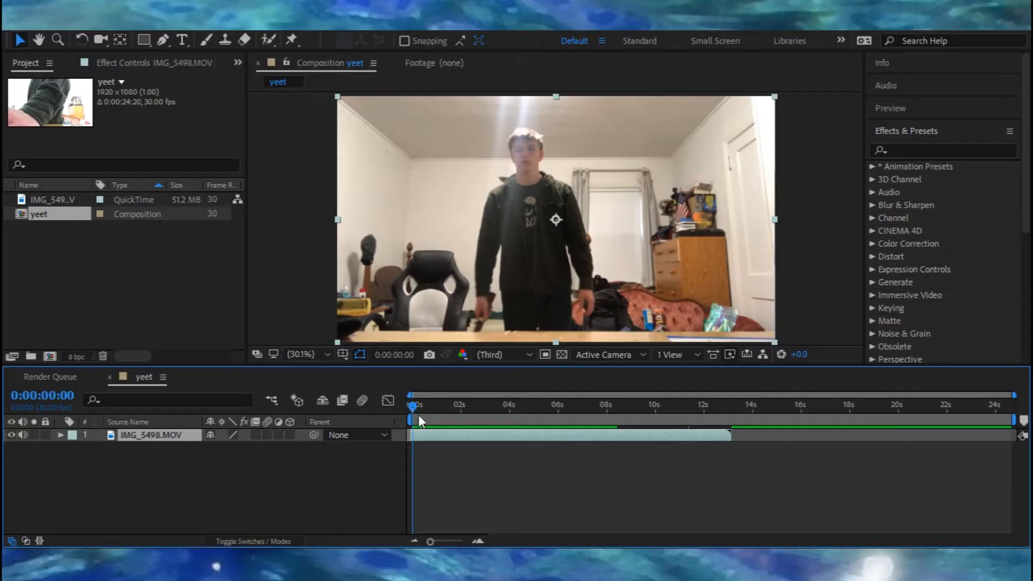
left_click_drag(417, 409, 678, 401)
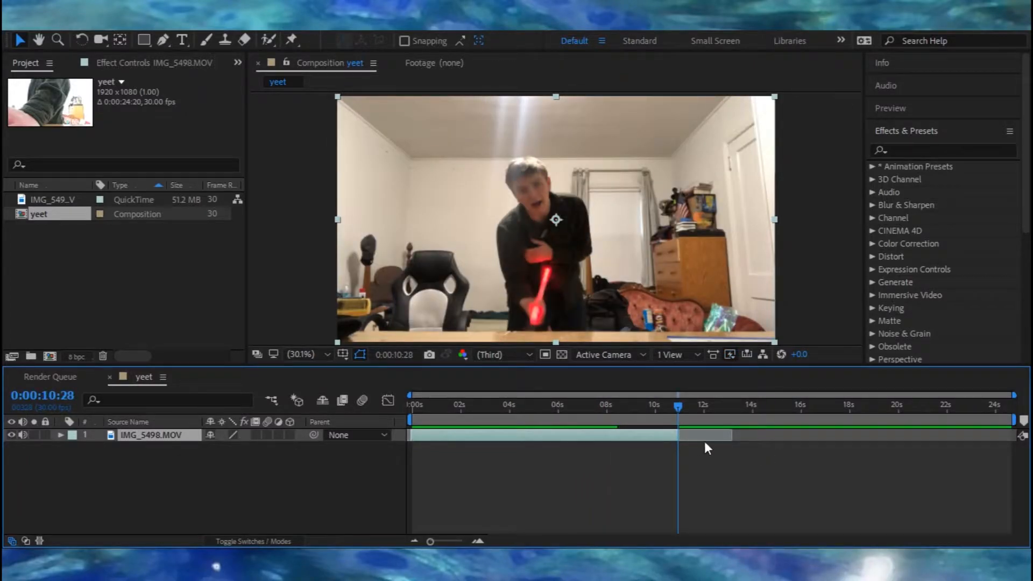
left_click(594, 475)
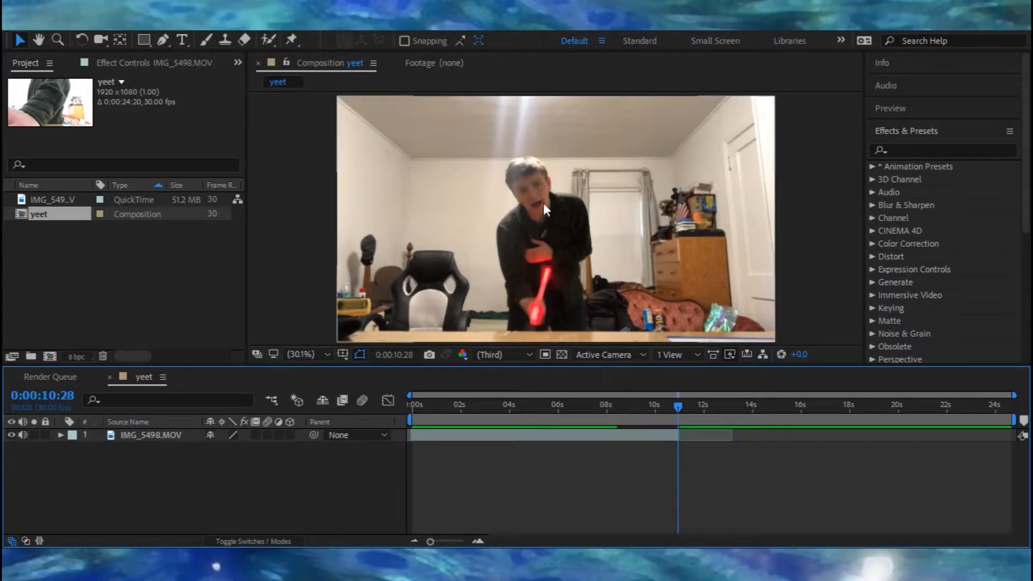
left_click_drag(675, 409, 354, 415)
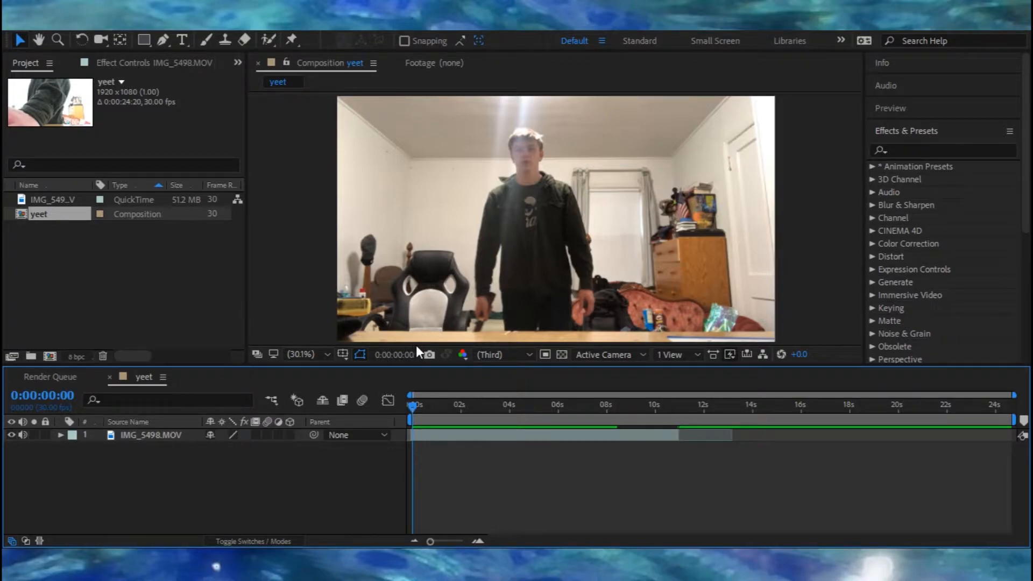
Step: Create a new white solid layer and trim it to the clip's length
key("ctrl+y")
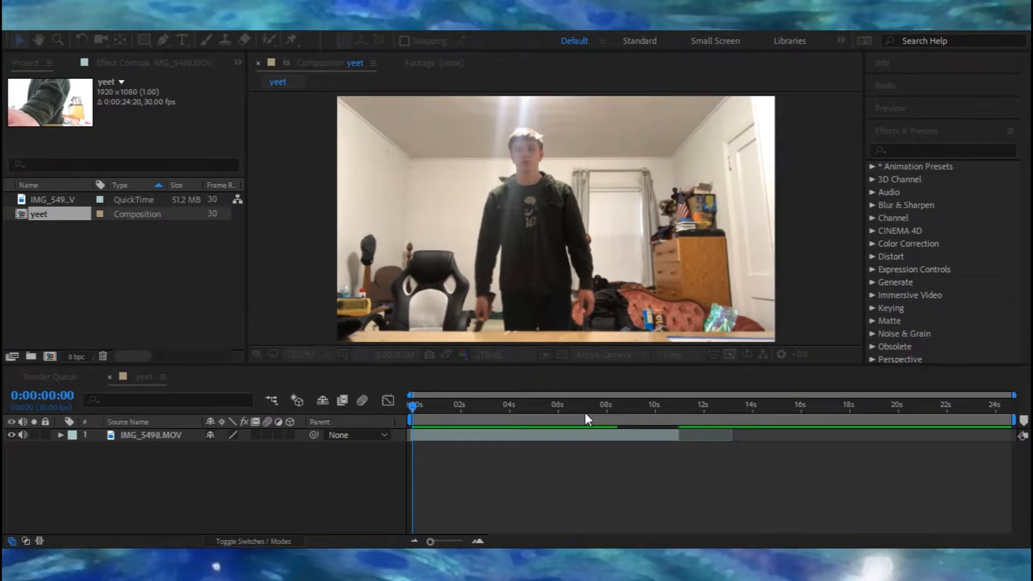
key("Return")
key("space")
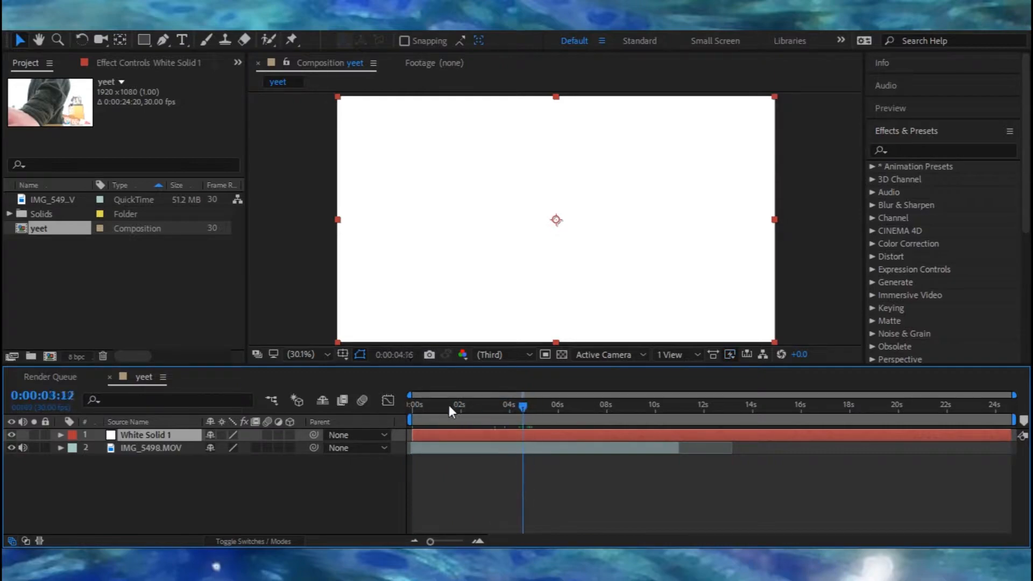
left_click(413, 460)
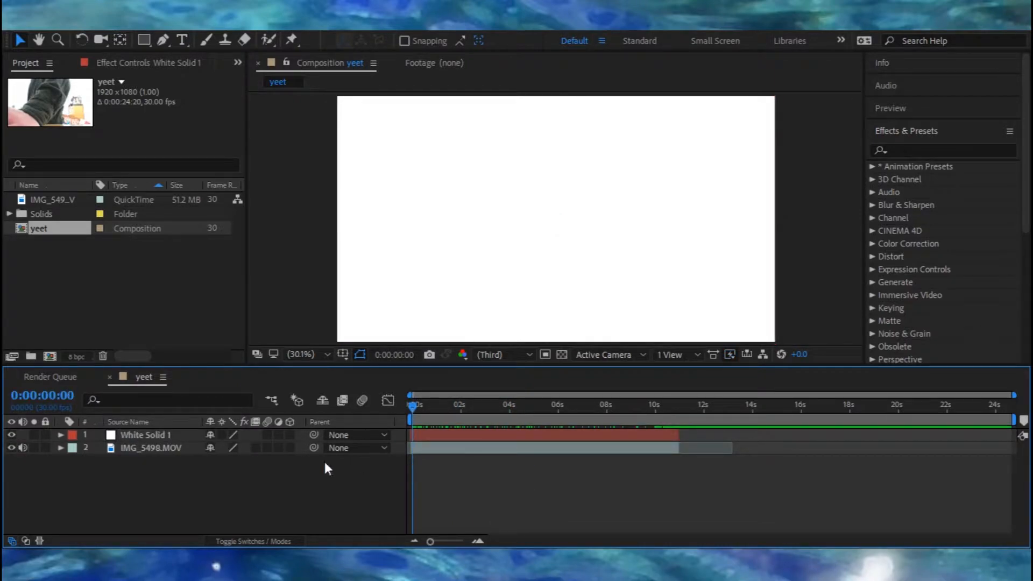
Step: Hide the white solid layer and move the playhead to frame 6
left_click(176, 434)
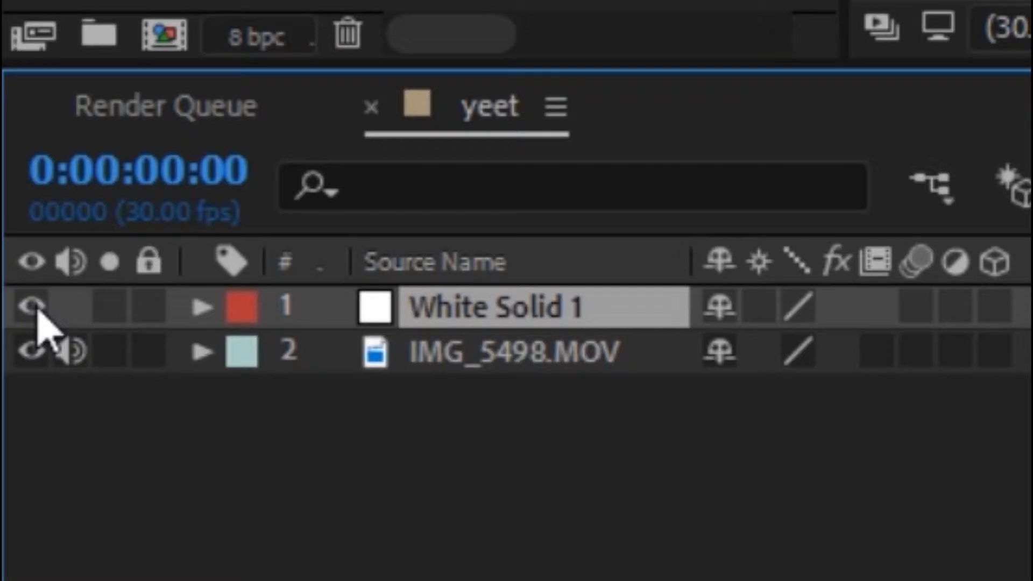
left_click(33, 308)
left_click(456, 405)
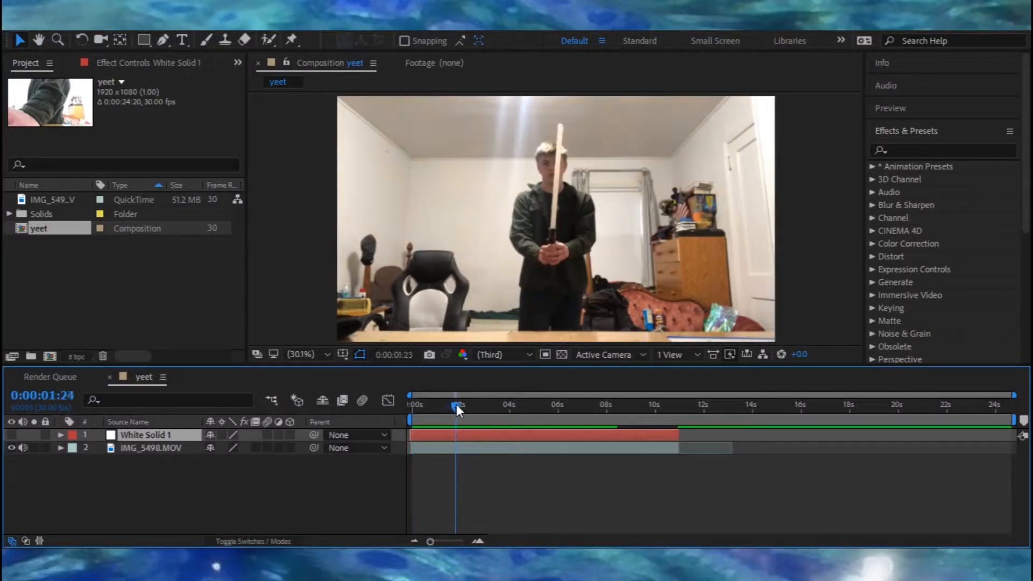
left_click_drag(456, 405, 418, 414)
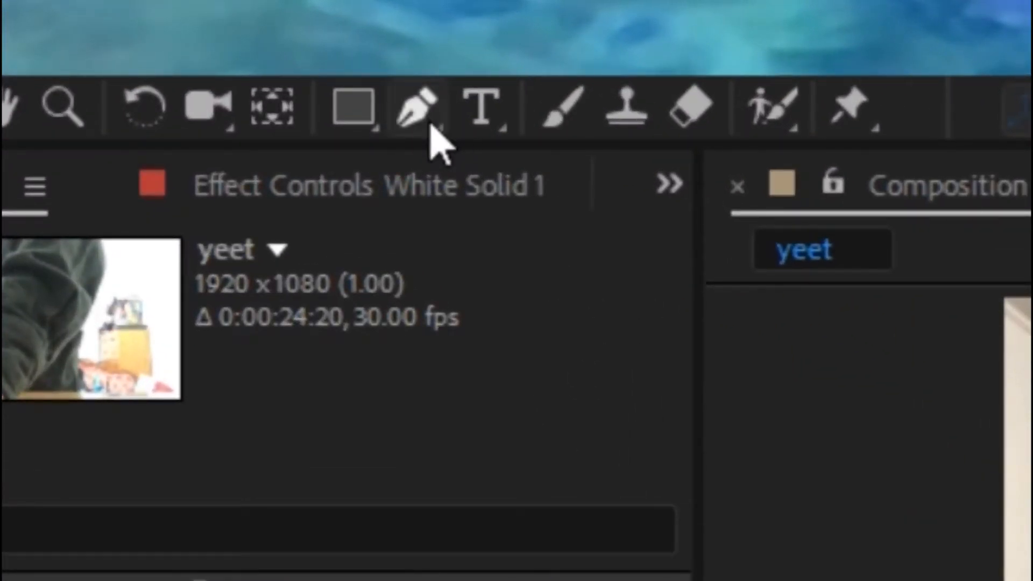
Step: With the Pen tool, draw a closed mask on the solid around the held object's tip near the table edge
left_click(429, 121)
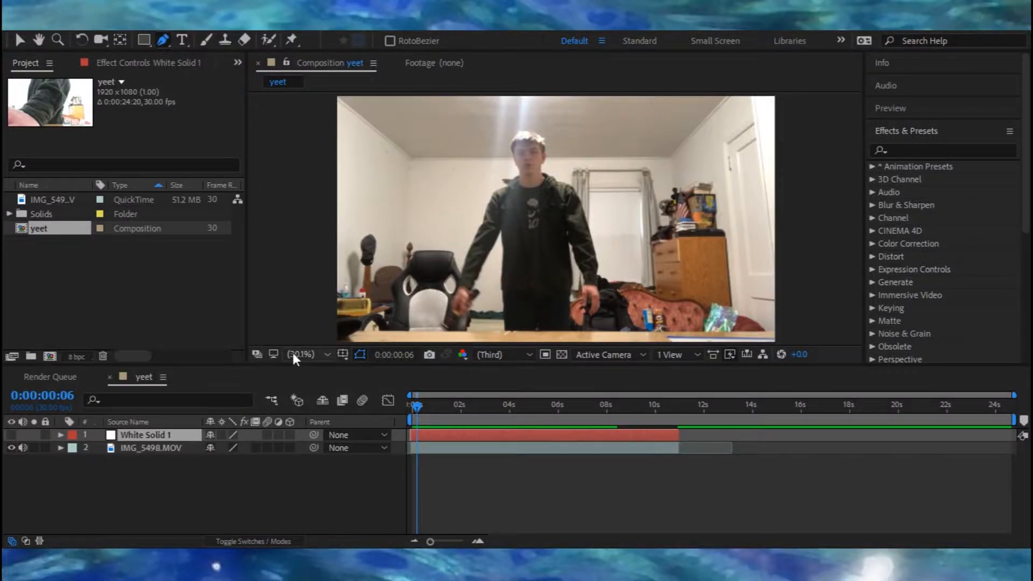
left_click(457, 337)
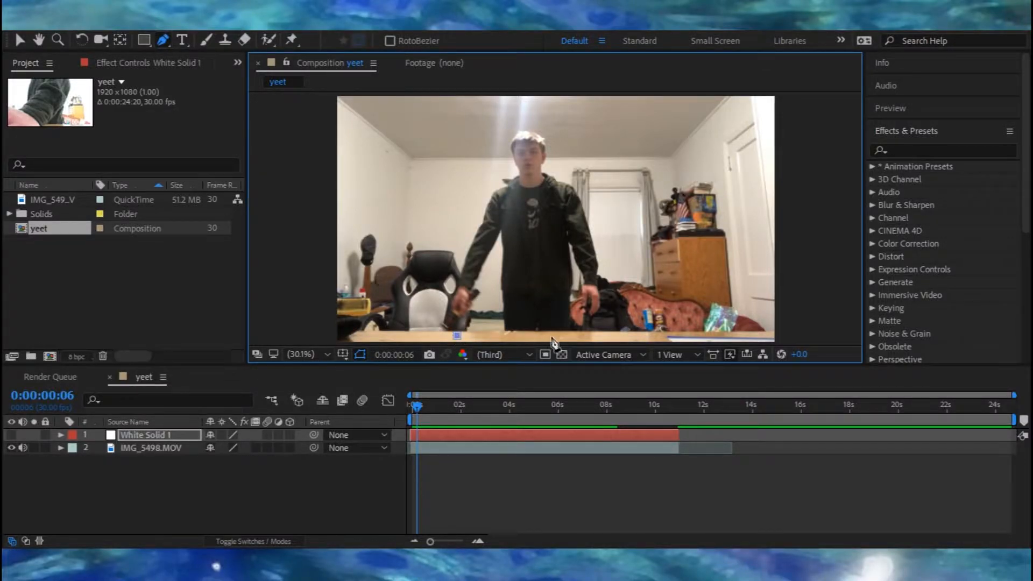
key("ctrl+z")
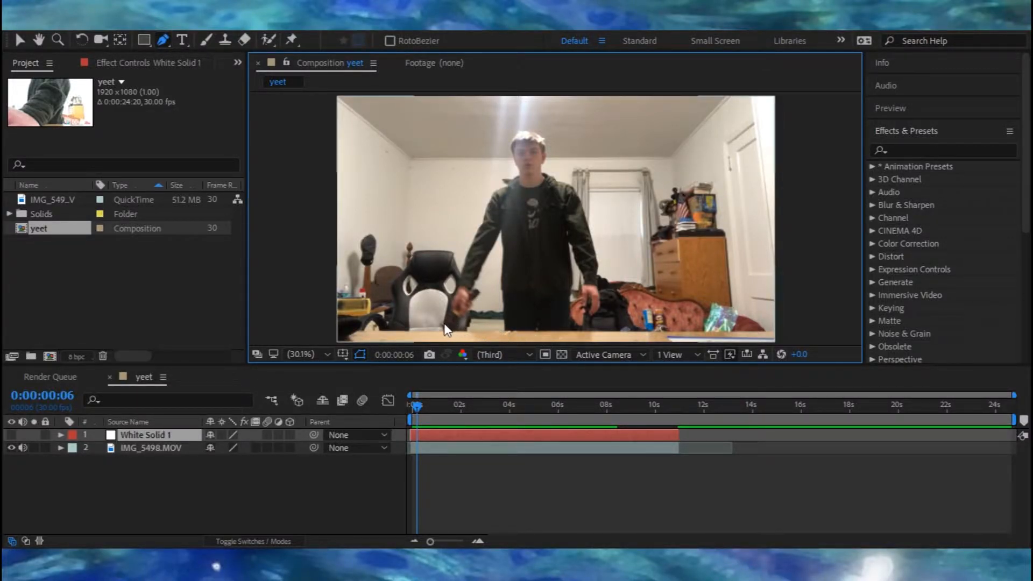
scroll(440, 324, "up", 3)
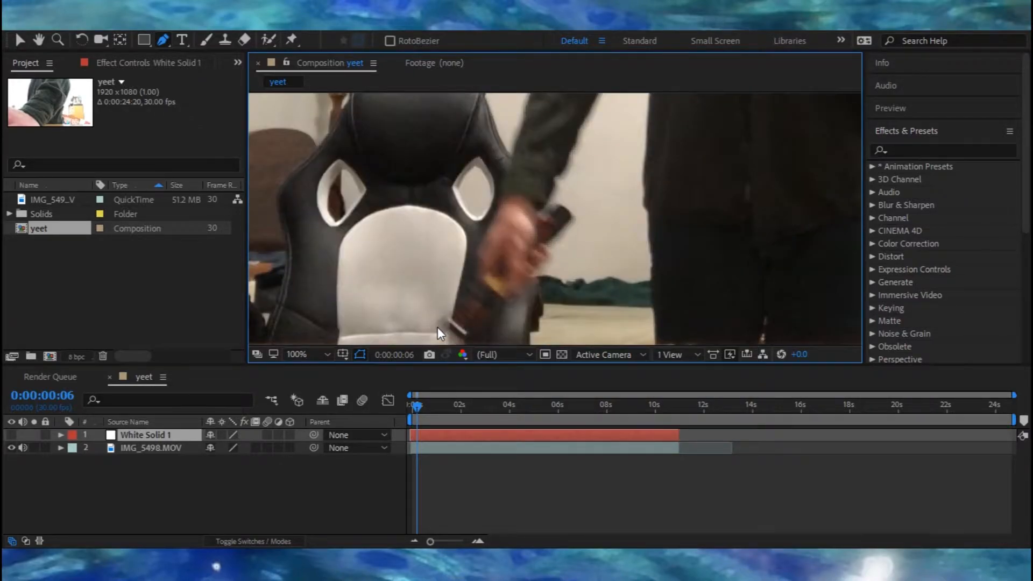
scroll(437, 327, "down", 1)
scroll(441, 338, "up", 2)
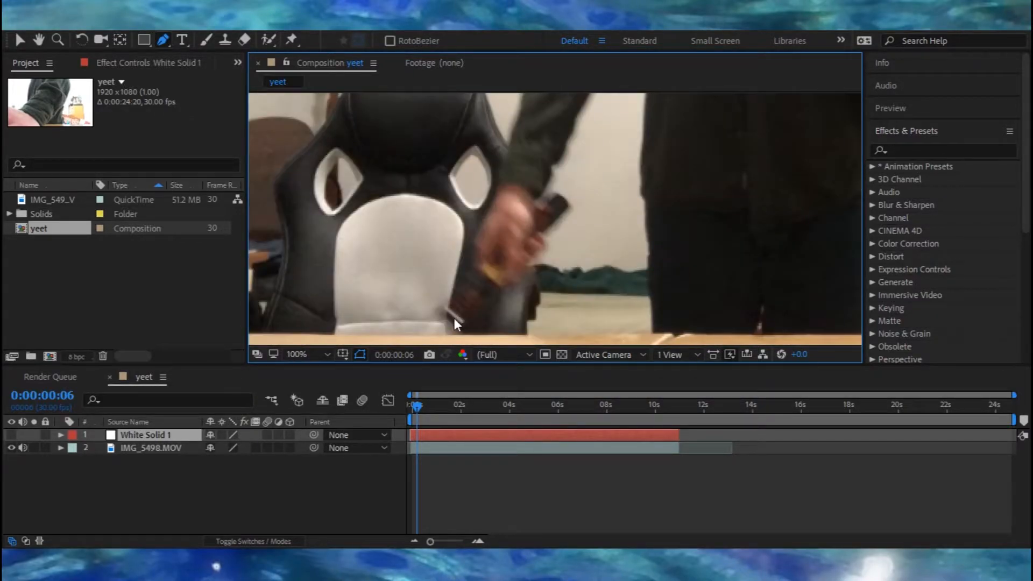
scroll(450, 324, "up", 1)
scroll(448, 329, "down", 2)
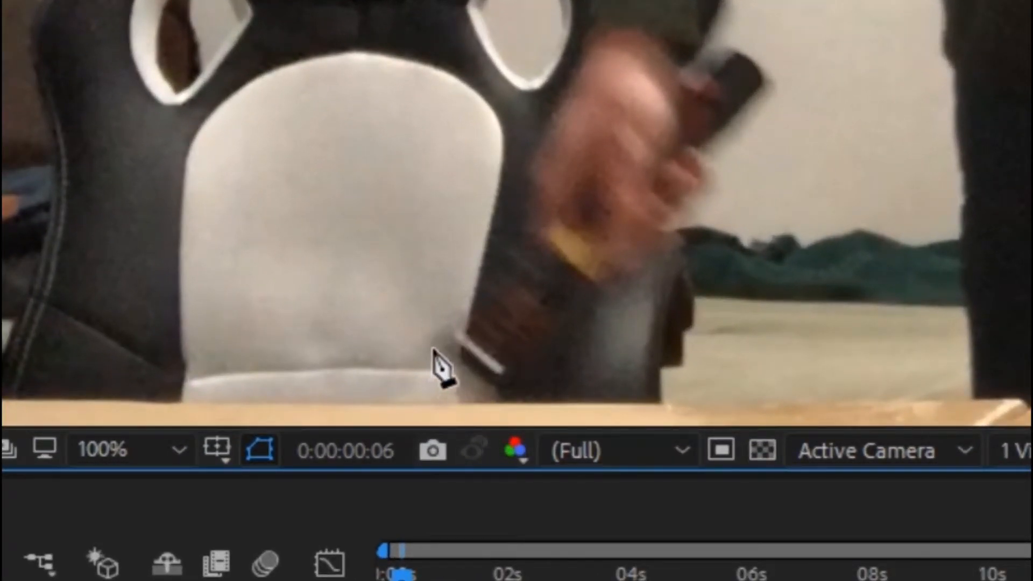
left_click(438, 353)
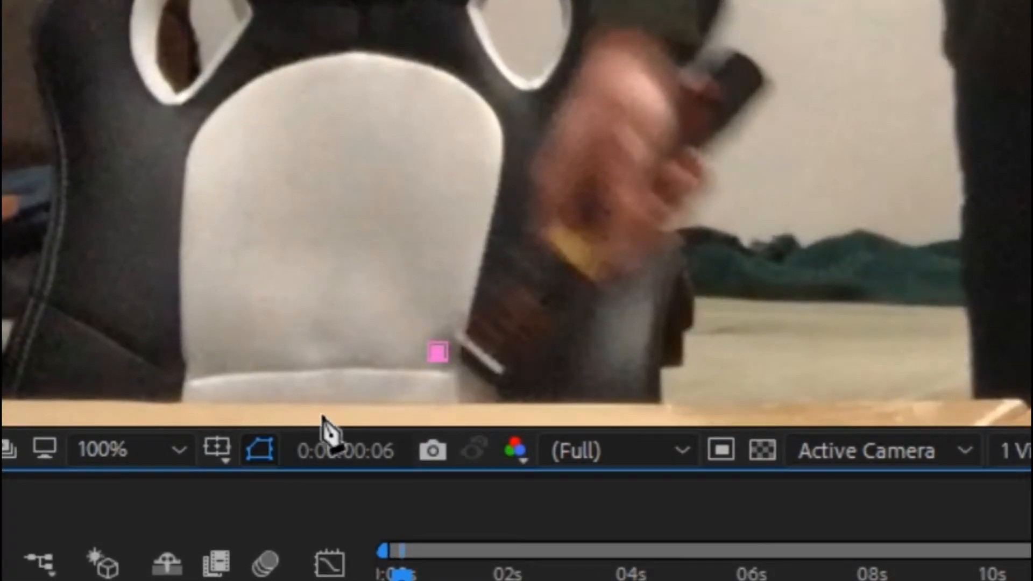
left_click(330, 398)
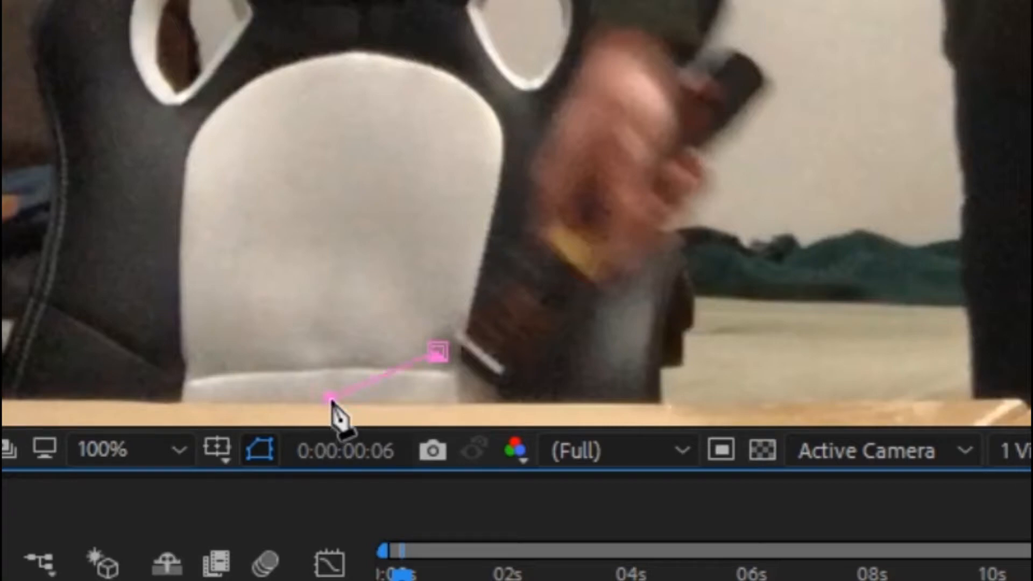
left_click(492, 404)
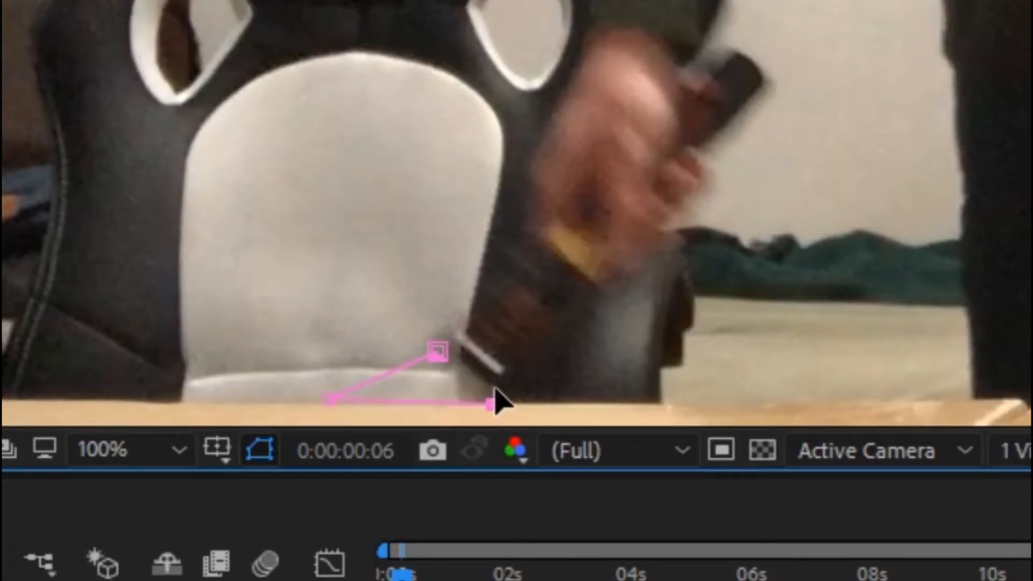
left_click(500, 382)
left_click_drag(500, 383, 502, 392)
left_click(436, 351)
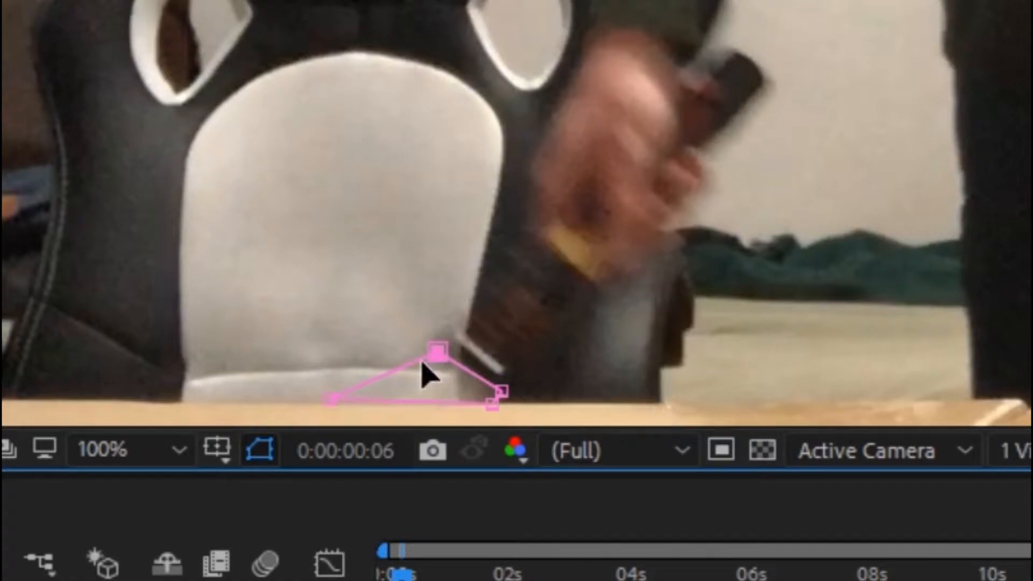
left_click_drag(448, 355, 456, 353)
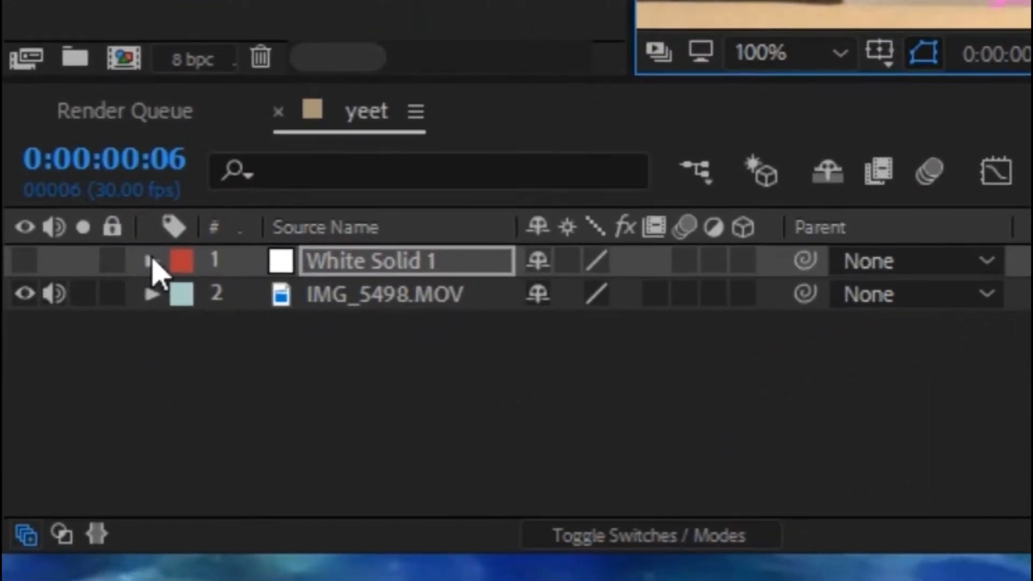
Step: Expand the solid's Mask 1 properties and set a keyframe on Mask Path
left_click(61, 435)
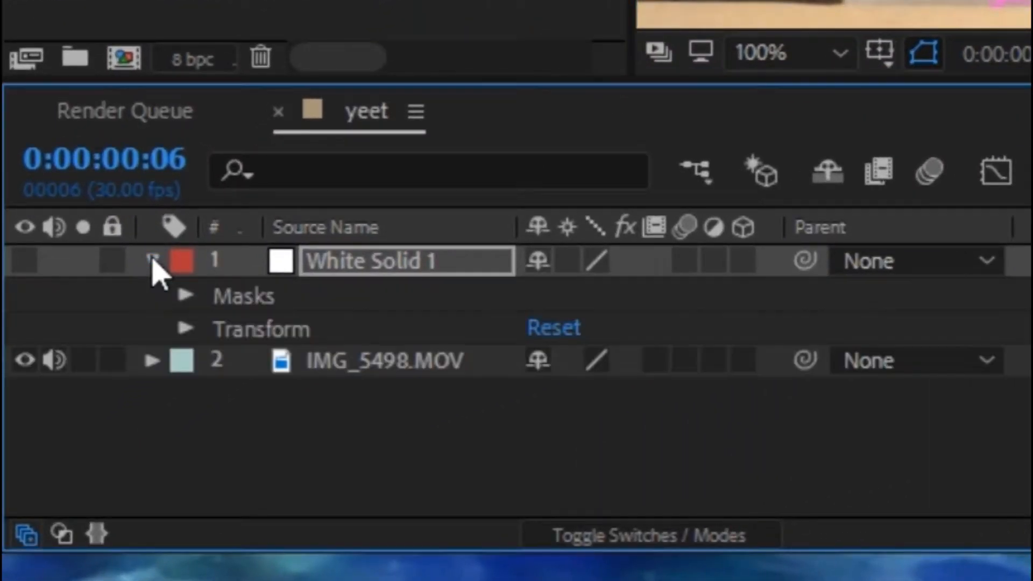
left_click(186, 295)
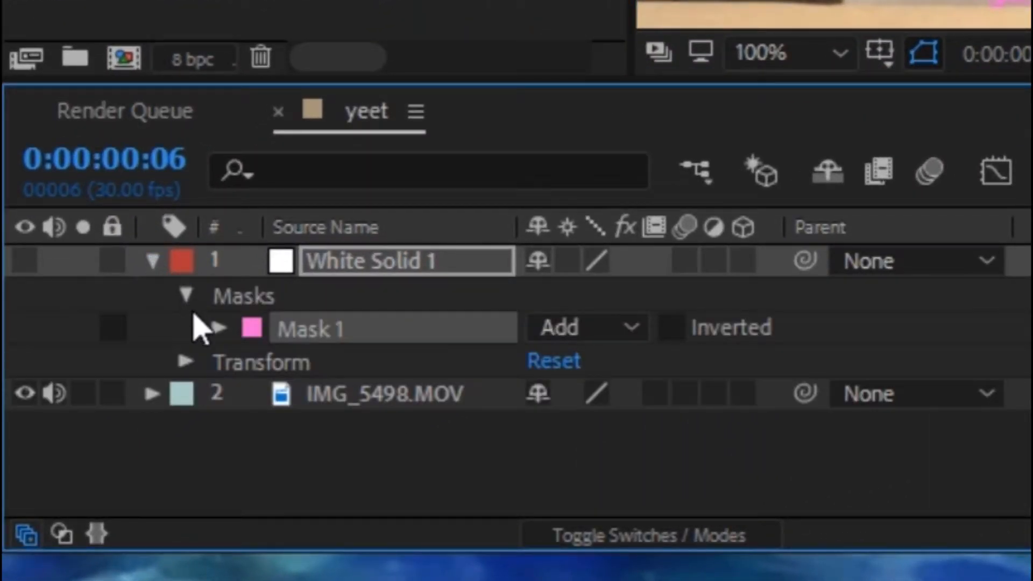
left_click(219, 328)
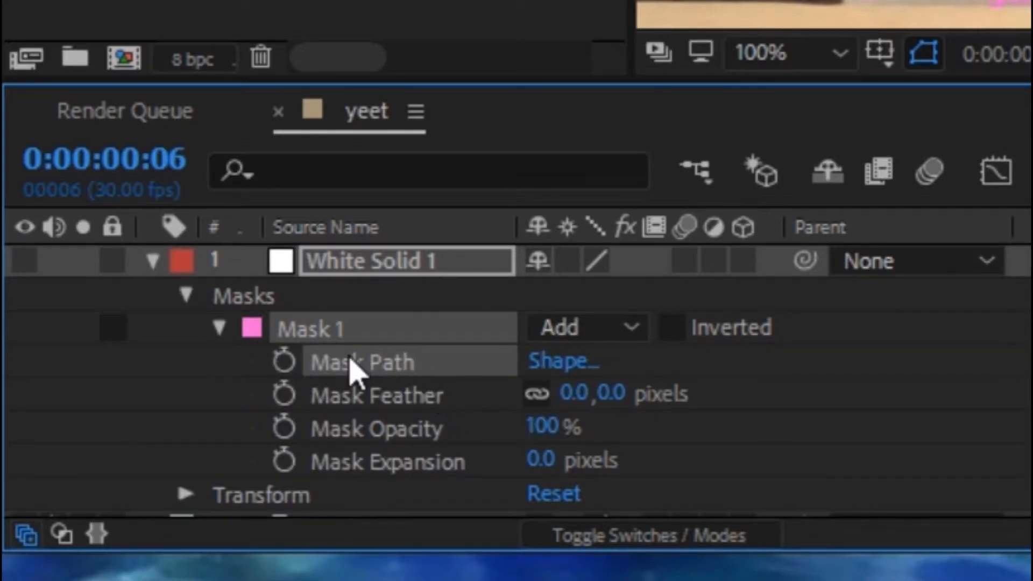
left_click(284, 362)
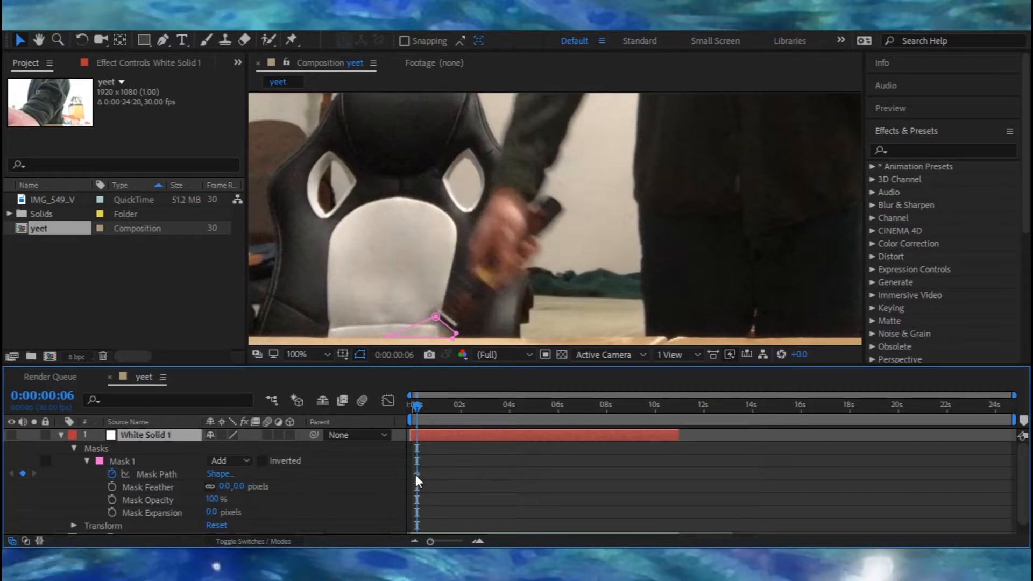
Step: At frame 5, show the solid layer again and reshape the mask path to follow the object
key("Page_Up")
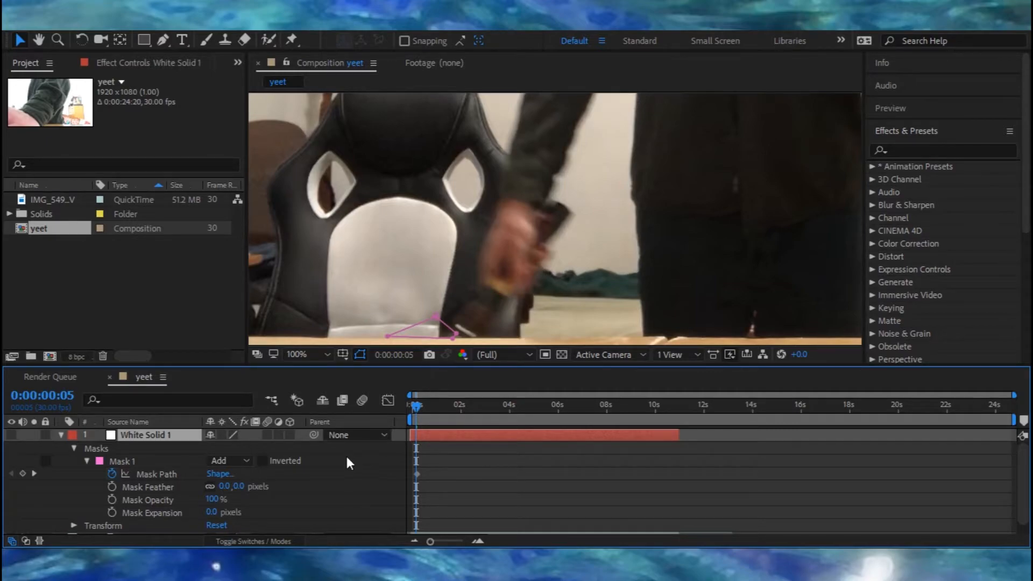
left_click(12, 436)
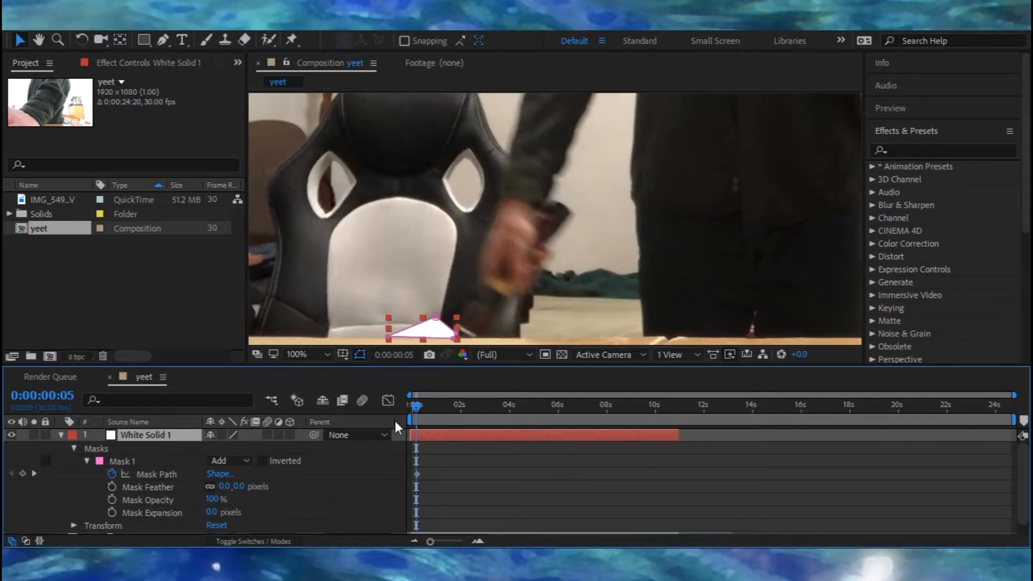
key("comma")
left_click(526, 243)
left_click(484, 438)
left_click(494, 277)
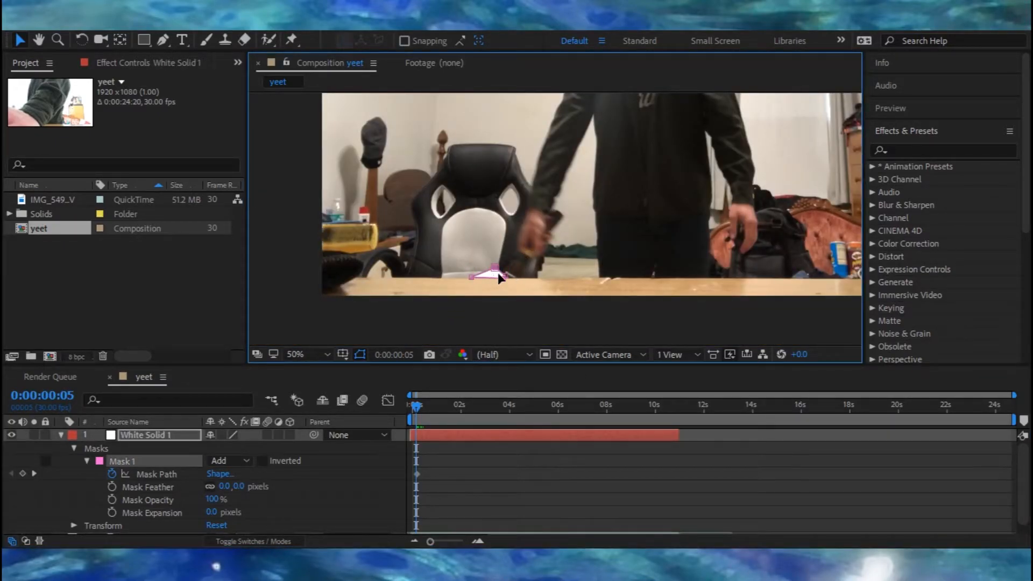
left_click_drag(495, 274, 470, 336)
left_click(462, 458)
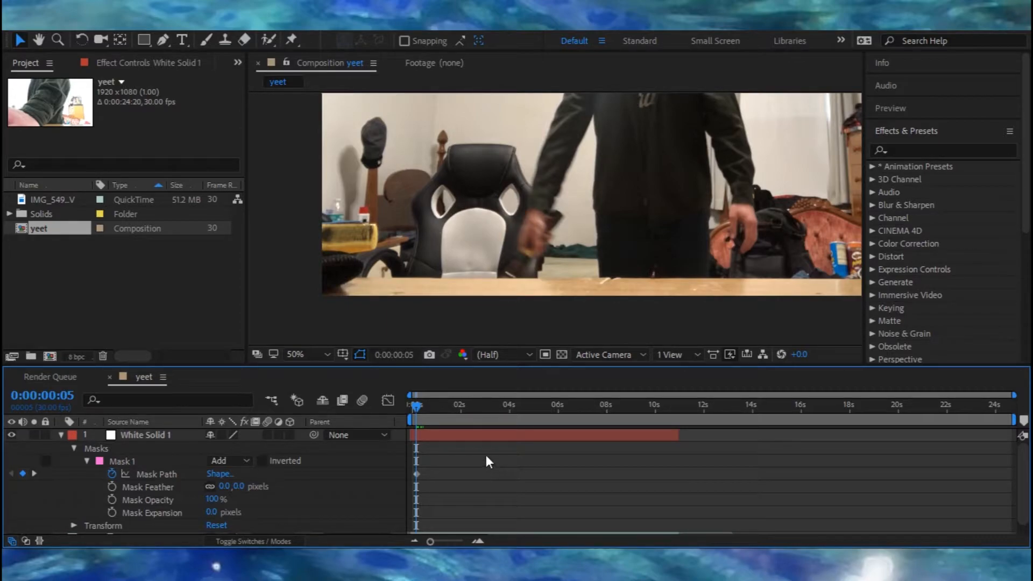
Step: Step back and forth between frames 4 and 6 to check the mask animation
key("Page_Down")
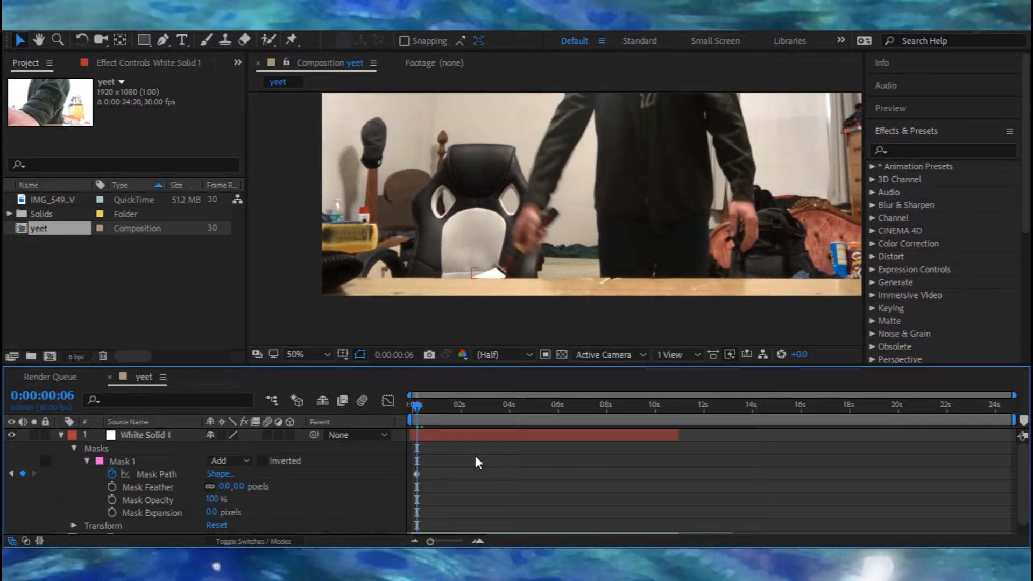
key("Page_Up")
key("Page_Down")
left_click(415, 410)
left_click(415, 409)
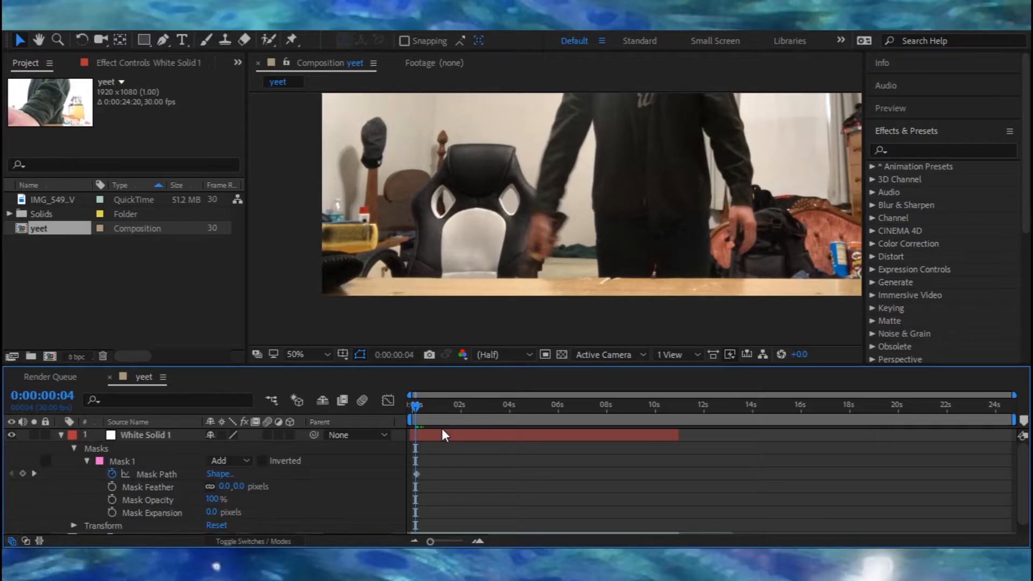
key("Page_Down")
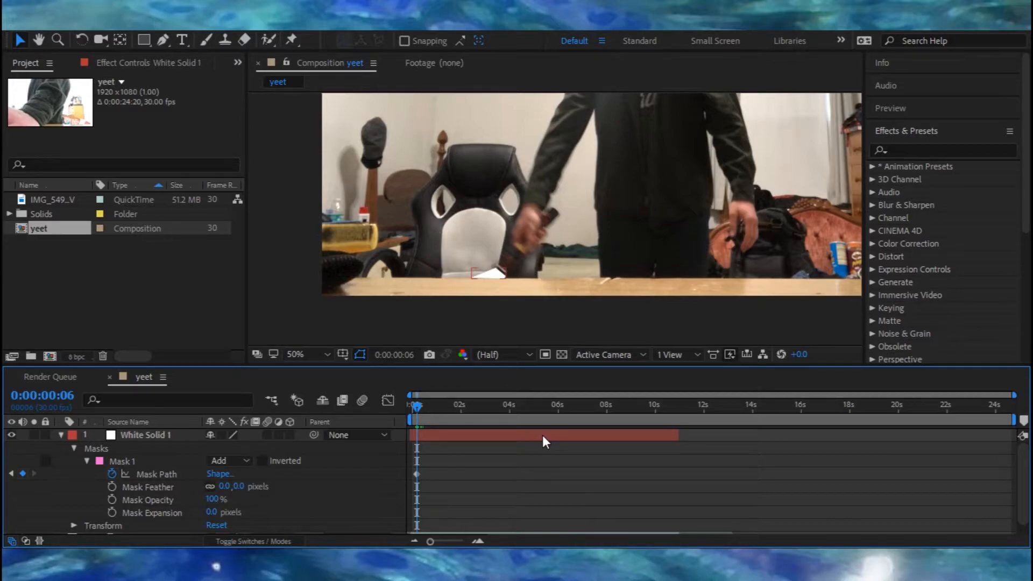
Step: At frame 7, hide the solid and drag the mask vertices to follow the held object's tip
key("Page_Down")
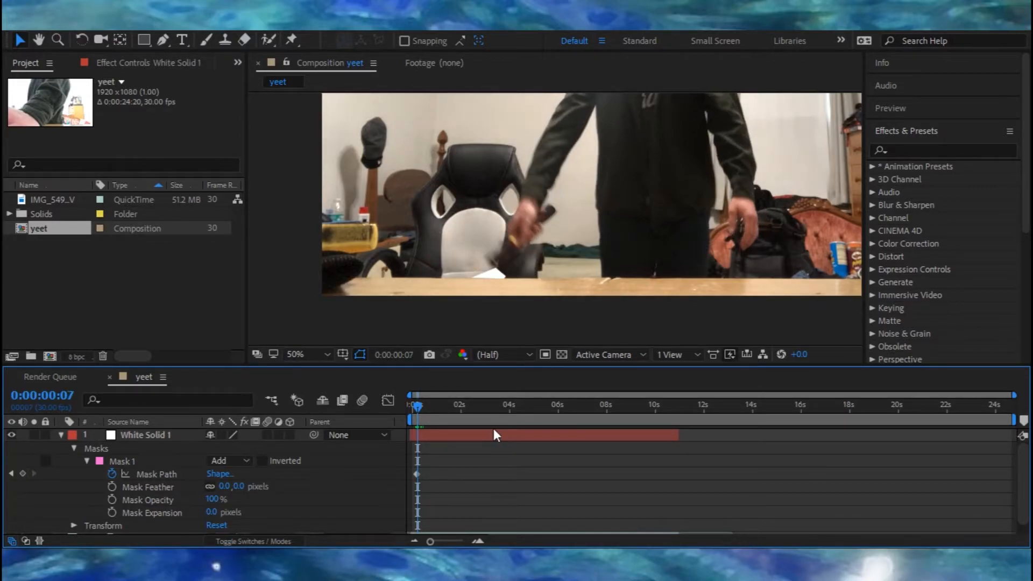
left_click(473, 434)
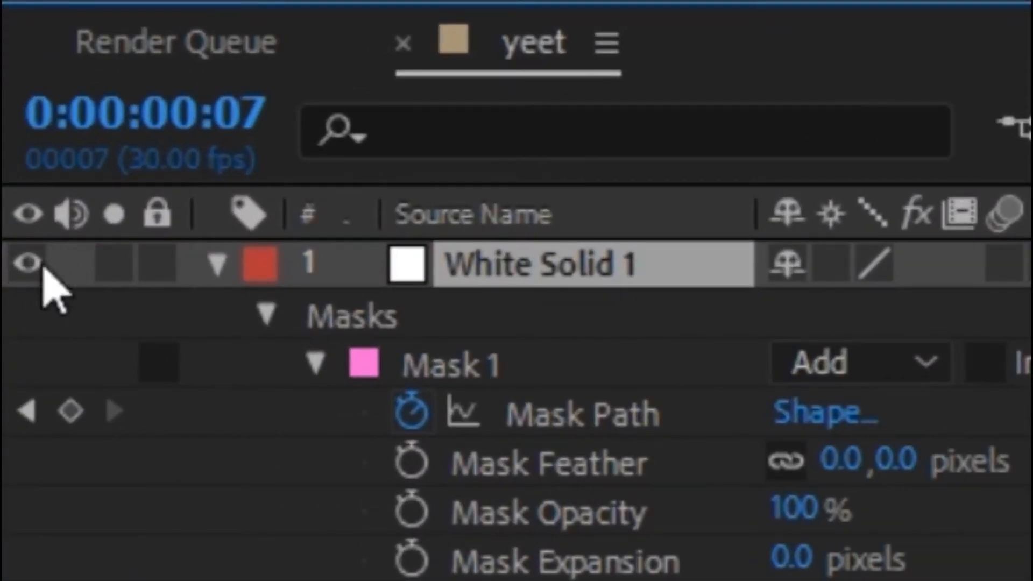
left_click(29, 269)
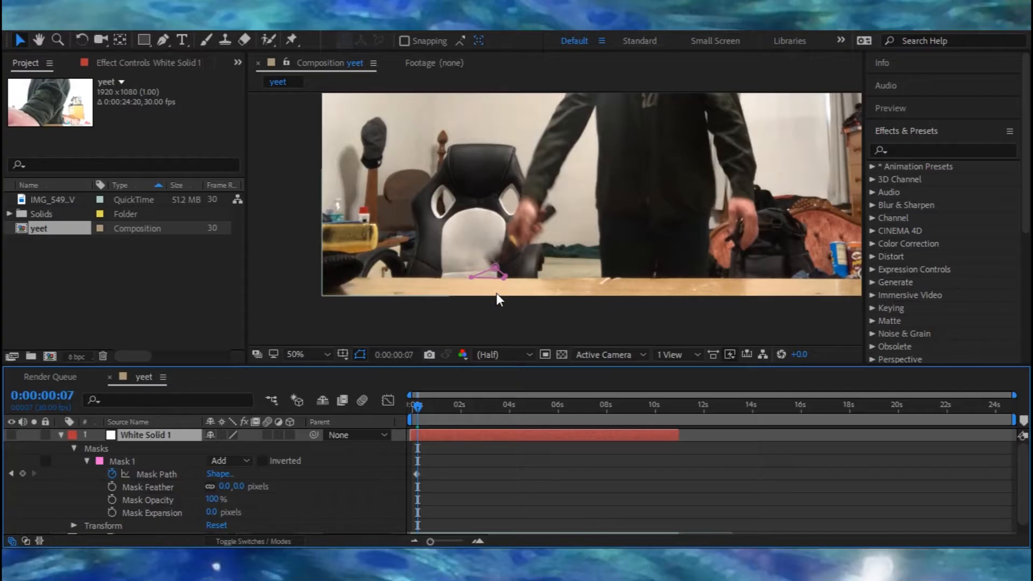
scroll(490, 280, "down", 1)
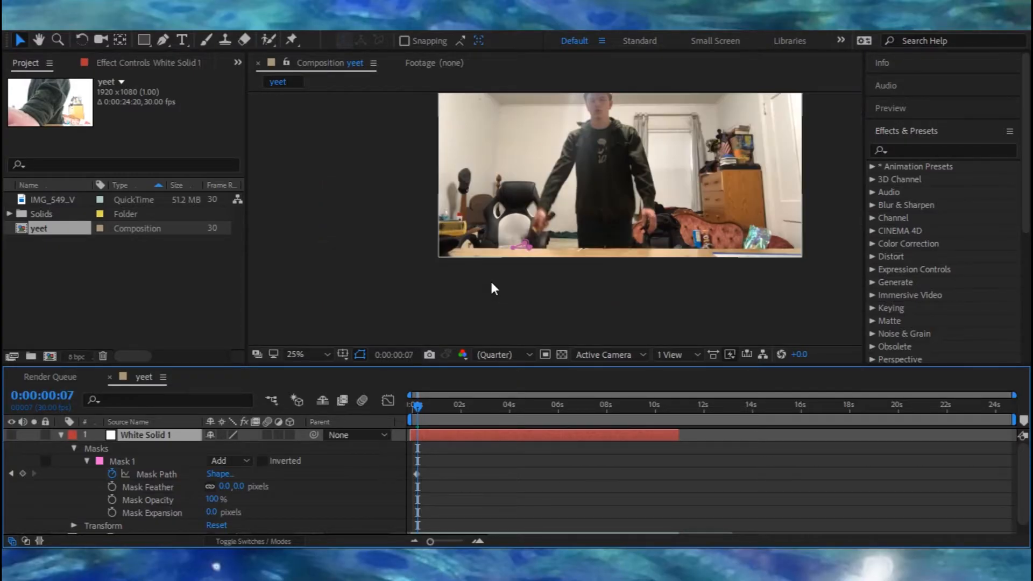
scroll(490, 280, "up", 3)
left_click_drag(436, 317, 407, 303)
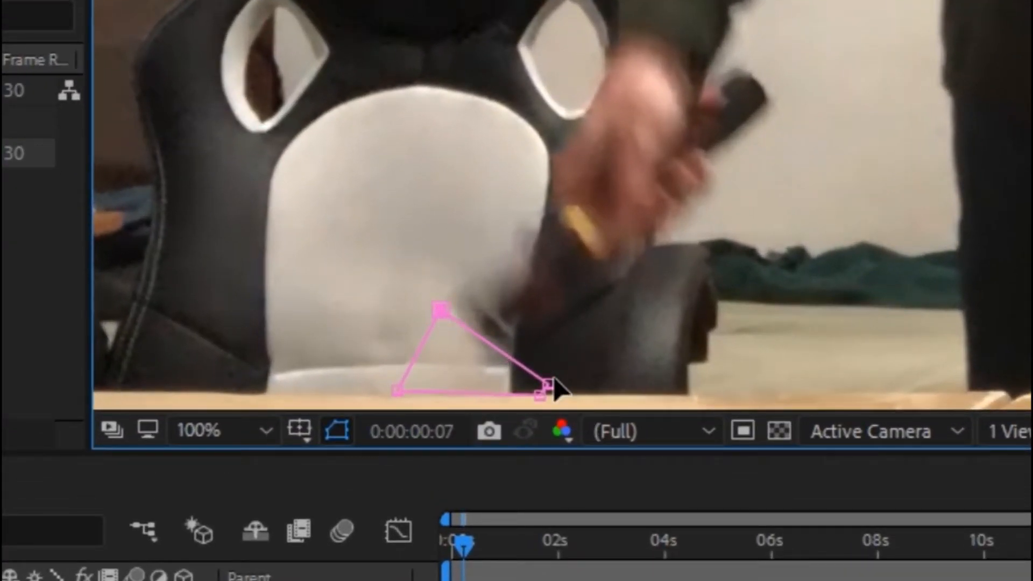
left_click_drag(547, 386, 495, 378)
left_click_drag(398, 394, 304, 356)
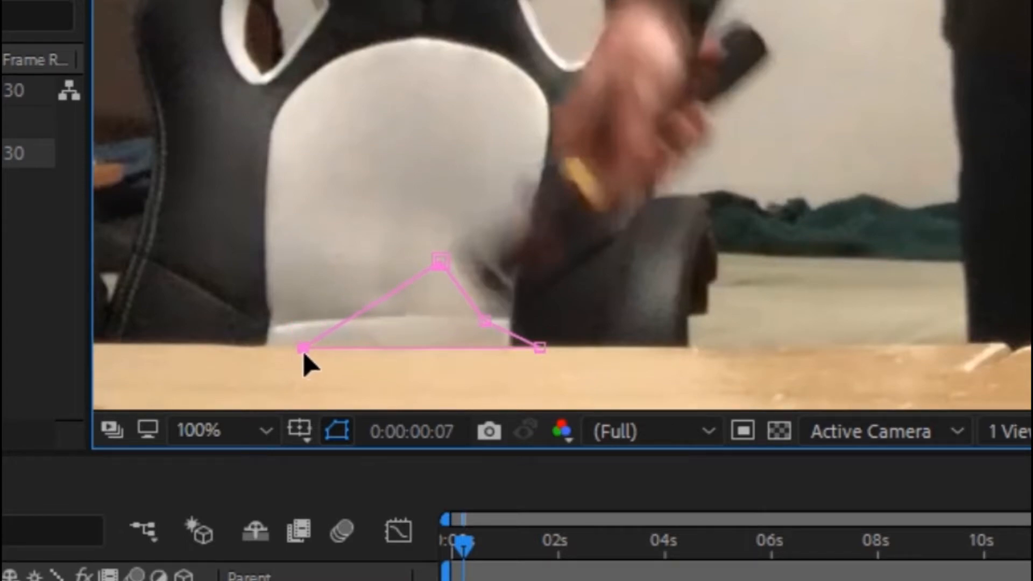
left_click_drag(538, 349, 437, 341)
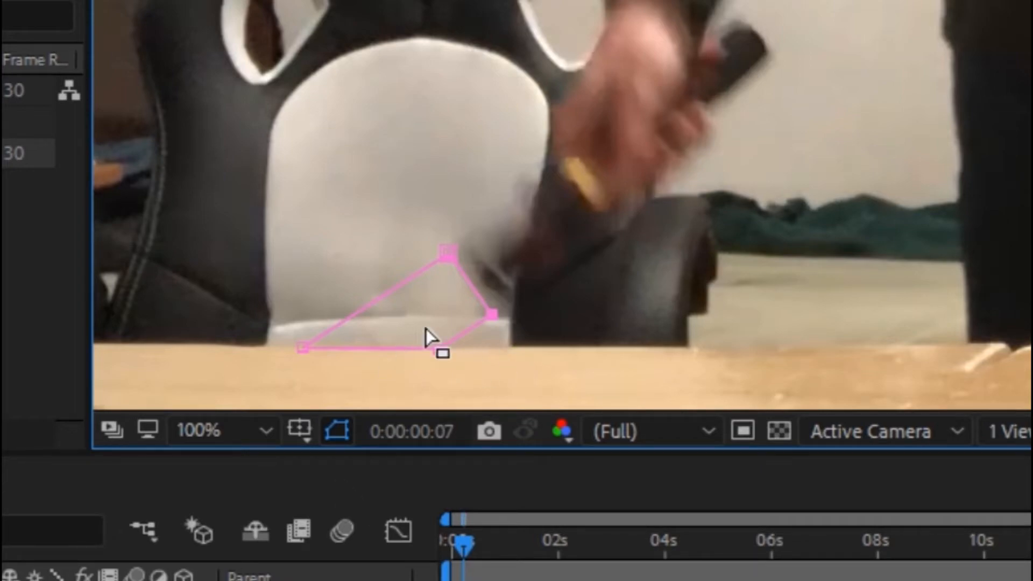
Step: At frame 8, move the mask vertices so the shape follows the object as it rises
key("Page_Down")
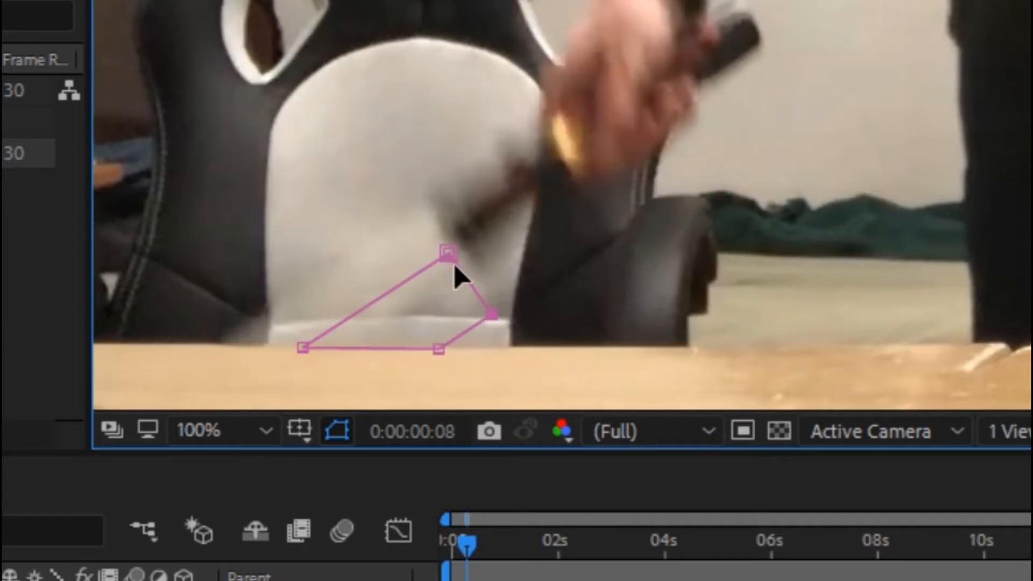
left_click_drag(452, 260, 427, 211)
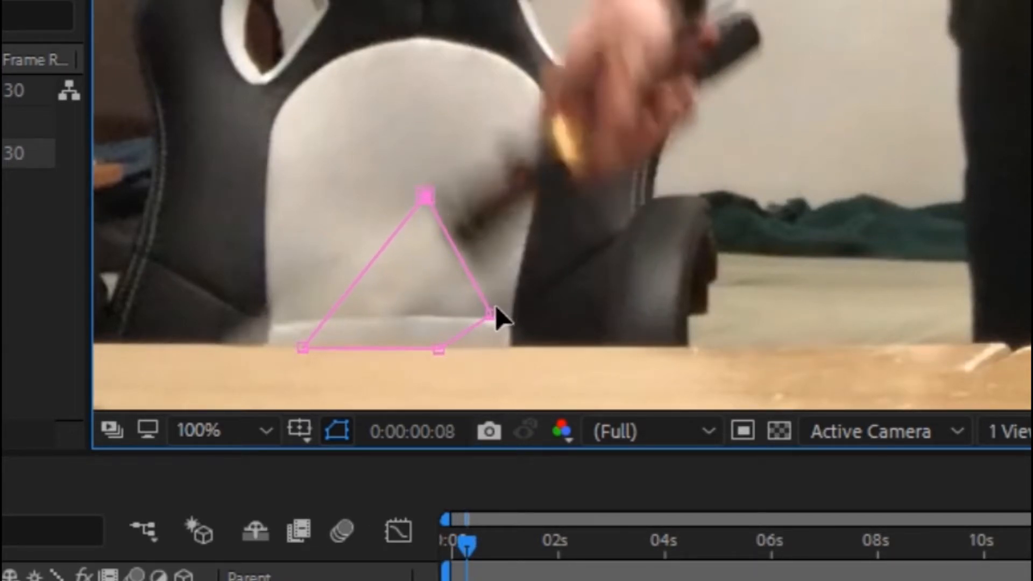
left_click_drag(300, 349, 213, 344)
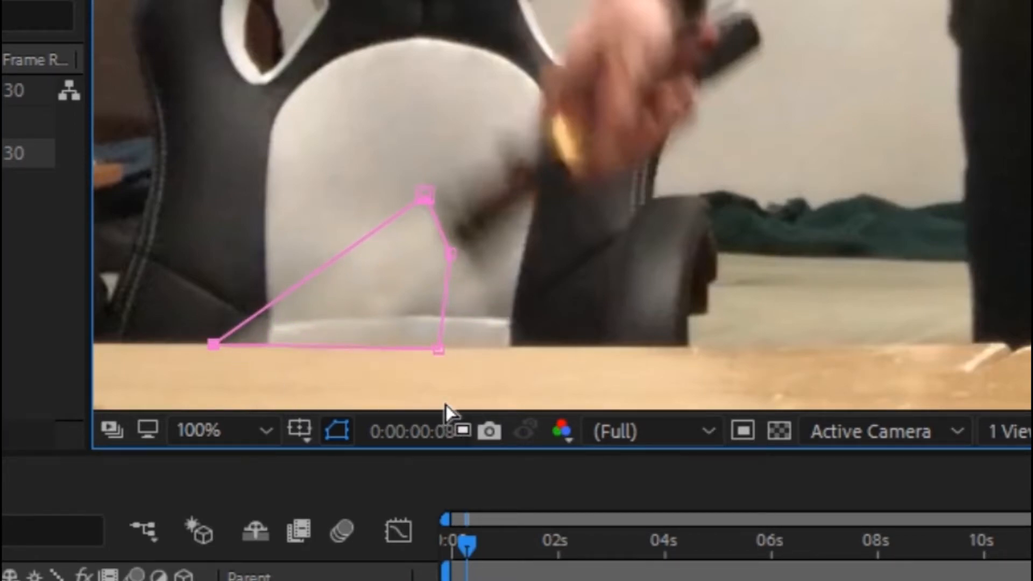
left_click_drag(439, 351, 383, 353)
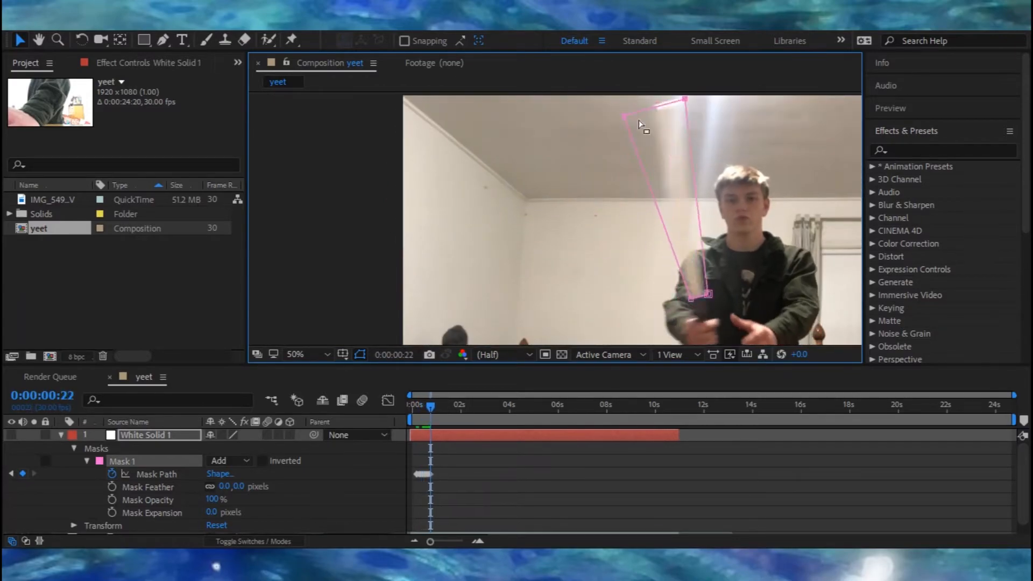
Step: Maximize the viewer and step frame by frame, adjusting the mask vertices to follow the blade up to about 5 seconds
key("grave")
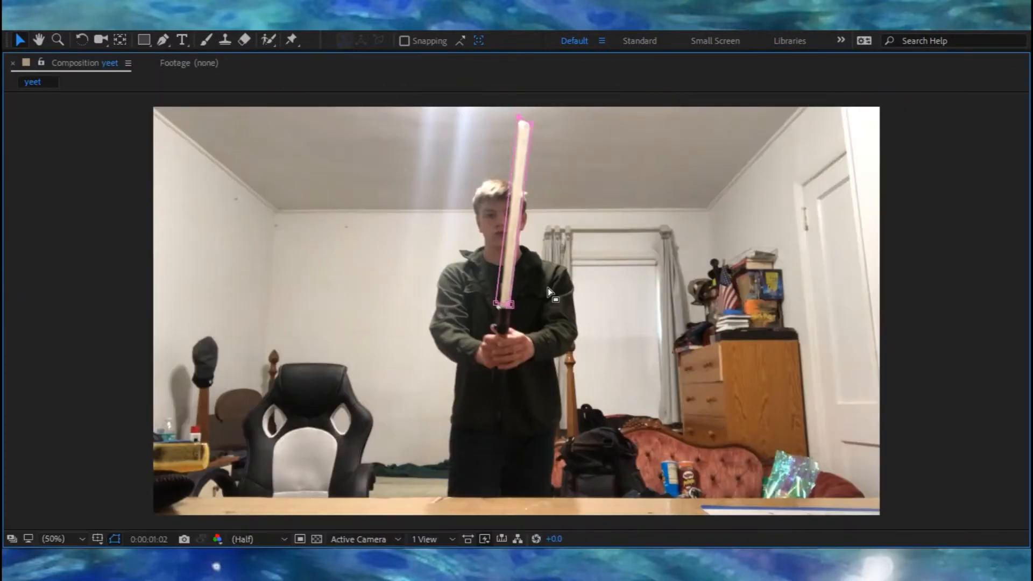
key("Page_Down")
key("Page_Down")
key("Page_Down")
key("Page_Down")
key("Page_Down")
key("Page_Down")
key("Page_Down")
key("Page_Down")
key("Page_Down")
key("Page_Down")
key("Page_Down")
key("Page_Down")
key("Page_Down")
key("Page_Down")
key("Page_Down")
key("Page_Down")
key("Page_Down")
key("Page_Down")
key("Page_Down")
key("Page_Down")
key("Page_Down")
key("Page_Down")
key("Page_Down")
key("Page_Down")
key("Page_Down")
key("Page_Down")
key("Page_Down")
key("Page_Down")
key("Page_Down")
key("Page_Down")
key("Page_Down")
key("Page_Down")
left_click_drag(523, 309, 484, 498)
key("Page_Down")
key("Page_Down")
key("Page_Down")
key("Page_Down")
key("Page_Down")
key("Page_Down")
key("Page_Down")
key("Page_Down")
key("Page_Down")
key("Page_Down")
key("Page_Down")
key("Page_Down")
key("Page_Down")
key("Page_Down")
key("Page_Down")
key("Page_Down")
key("Page_Down")
key("Page_Down")
key("Page_Down")
key("Page_Down")
key("Page_Down")
key("Page_Down")
key("Page_Down")
key("Page_Down")
key("Page_Down")
key("Page_Down")
key("Page_Down")
key("Page_Down")
key("Page_Down")
key("Page_Down")
key("Page_Down")
key("Page_Down")
key("Page_Down")
key("Page_Down")
key("Page_Down")
key("Page_Down")
key("Page_Down")
key("Page_Down")
key("Page_Down")
key("Page_Down")
key("Page_Down")
key("Page_Down")
key("Page_Down")
key("Page_Down")
key("Page_Down")
key("Page_Down")
key("Page_Down")
key("Page_Down")
key("Page_Down")
left_click_drag(558, 174, 573, 146)
Step: Keep advancing frame by frame, dragging mask vertices to track the swinging blade through about 7 seconds 28 frames
key("Page_Down")
key("Page_Down")
key("Page_Down")
key("Page_Down")
key("Page_Down")
key("Page_Down")
key("Page_Down")
key("Page_Down")
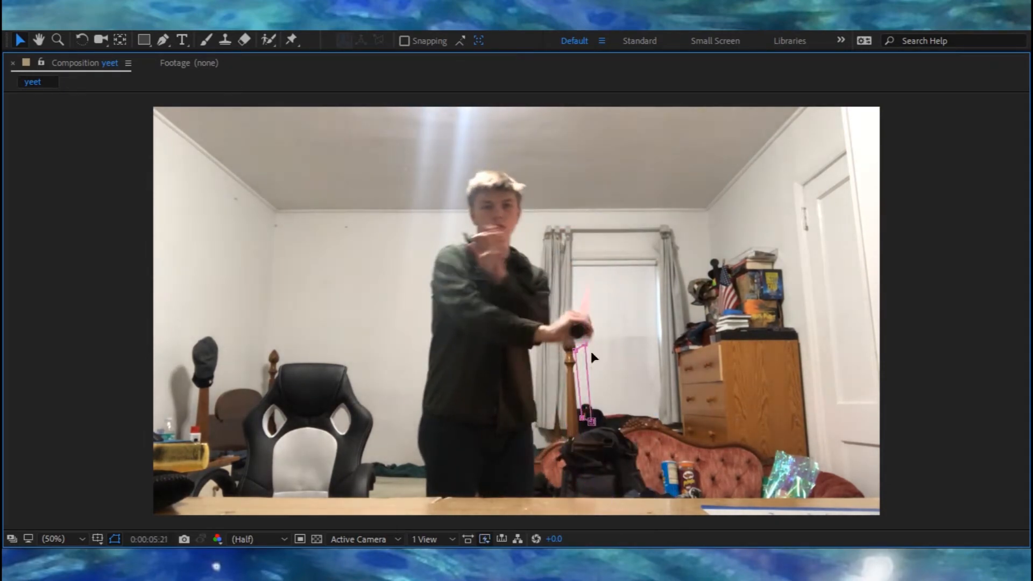
key("Page_Down")
key("Page_Down")
key("Page_Down")
key("Page_Down")
key("Page_Down")
key("Page_Down")
key("Page_Down")
key("Page_Down")
left_click_drag(507, 274, 531, 199)
key("Page_Down")
key("Page_Down")
key("Page_Down")
key("Page_Down")
key("Page_Down")
key("Page_Down")
key("Page_Down")
key("Page_Down")
key("Page_Down")
key("Page_Down")
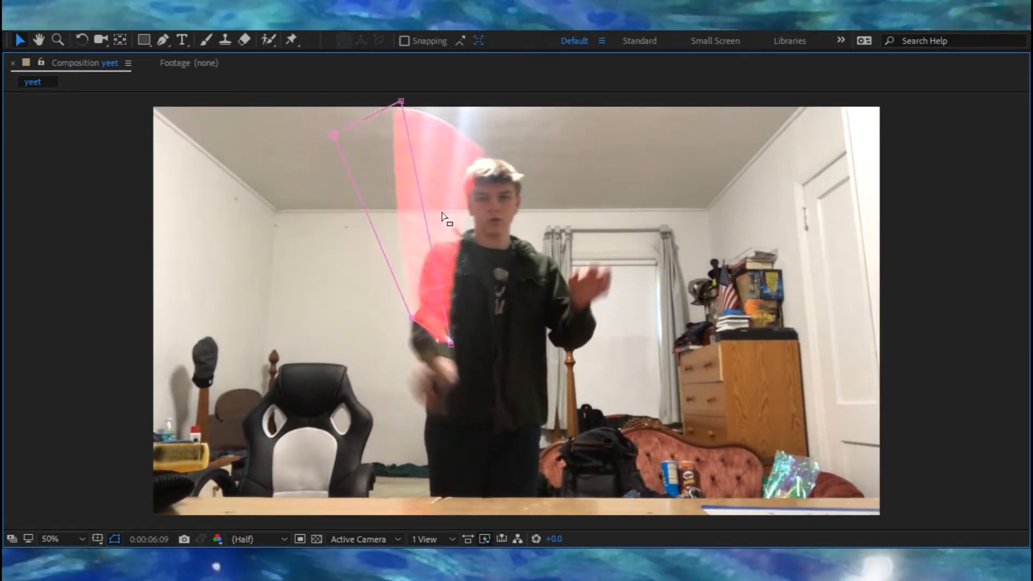
key("Page_Down")
key("Page_Down")
key("Page_Down")
key("Page_Down")
key("Page_Down")
key("Page_Down")
key("Page_Down")
key("Page_Down")
key("Page_Down")
left_click_drag(581, 247, 598, 207)
key("Page_Down")
key("Page_Down")
key("Page_Down")
key("Page_Down")
key("Page_Down")
key("Page_Down")
key("Page_Down")
key("Page_Down")
key("Page_Down")
key("Page_Down")
key("Page_Down")
key("Page_Down")
key("Page_Down")
key("Page_Down")
key("Page_Down")
key("Page_Down")
key("Page_Down")
key("Page_Down")
key("Page_Down")
key("Page_Down")
key("Page_Down")
key("Page_Down")
key("Page_Down")
key("Page_Down")
key("Page_Down")
key("Page_Down")
key("Page_Down")
key("Page_Down")
key("Page_Down")
key("Page_Down")
key("Page_Down")
key("Page_Down")
key("Page_Down")
left_click_drag(422, 460, 470, 497)
Step: Continue stepping frame by frame and repositioning the mask vertices to match the blade until the motion ends
key("Page_Down")
key("Page_Down")
key("Page_Down")
key("Page_Down")
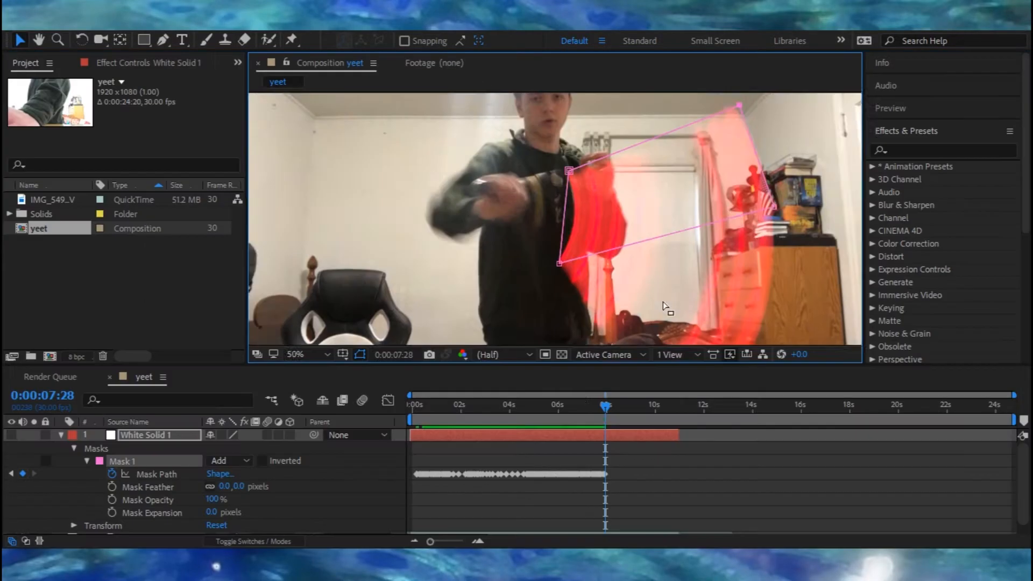
left_click_drag(447, 417, 454, 462)
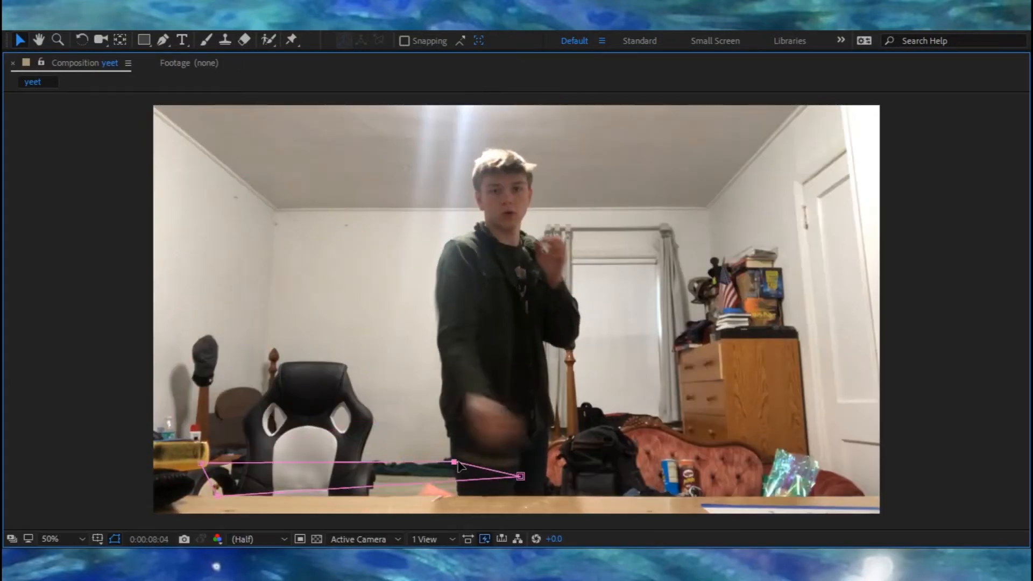
key("Page_Down")
key("Page_Down")
key("Page_Down")
key("Page_Down")
key("Page_Down")
key("Page_Down")
key("Page_Down")
key("Page_Down")
key("Page_Down")
key("Page_Down")
key("Page_Down")
key("Page_Down")
key("Page_Down")
key("Page_Down")
key("Page_Down")
key("Page_Down")
key("Page_Down")
key("Page_Down")
key("Page_Down")
scroll(516, 312, "down", 1)
scroll(517, 312, "up", 1)
left_click_drag(487, 301, 478, 281)
key("Page_Down")
key("Page_Down")
key("Page_Down")
key("Page_Down")
key("Page_Down")
key("Page_Down")
key("Page_Down")
key("Page_Down")
key("Page_Down")
key("Page_Down")
key("Page_Down")
key("Page_Down")
key("Page_Down")
key("Page_Down")
scroll(463, 276, "down", 2)
scroll(464, 275, "up", 2)
key("Page_Down")
key("Page_Down")
key("Page_Down")
left_click_drag(345, 414, 323, 397)
key("Page_Down")
key("Page_Down")
key("Page_Down")
key("Page_Down")
key("Page_Down")
key("Page_Down")
key("Page_Down")
key("Page_Down")
key("Page_Down")
key("Page_Down")
key("Page_Down")
key("Page_Down")
key("Page_Down")
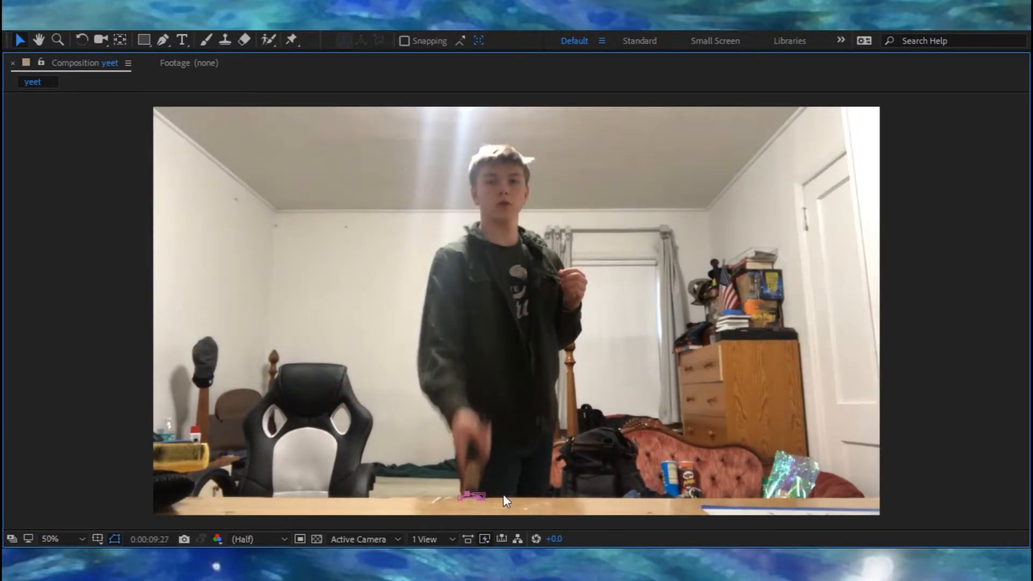
key("Page_Down")
key("Page_Down")
key("Page_Down")
key("grave")
key("grave")
key("Page_Down")
key("Page_Down")
key("Page_Down")
left_click_drag(477, 431, 467, 413)
key("Page_Down")
key("Page_Down")
key("Page_Down")
key("Page_Down")
key("Page_Down")
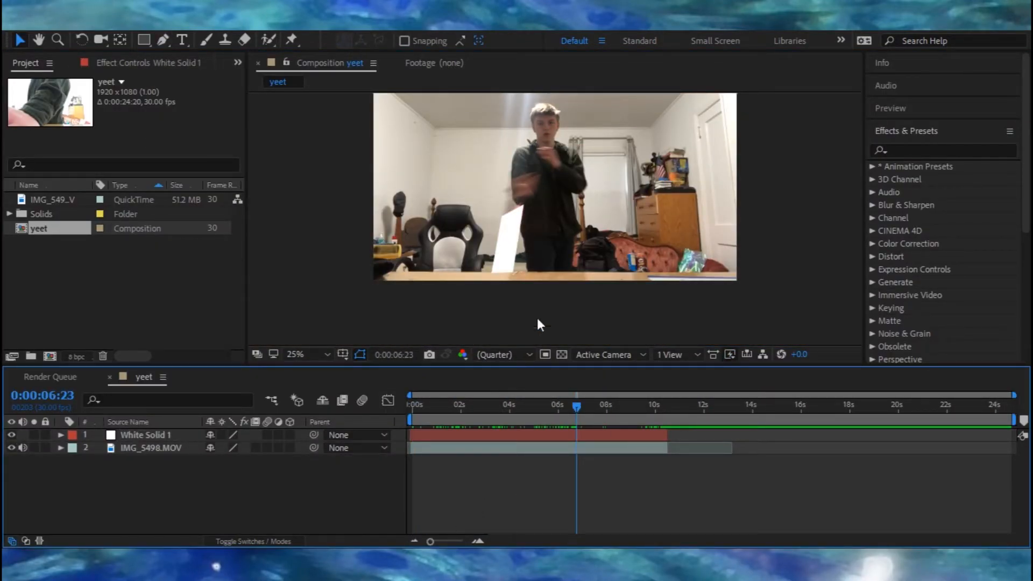
Step: Return the playhead to the start, play back the composition, and select the solid layer
left_click_drag(585, 410, 214, 421)
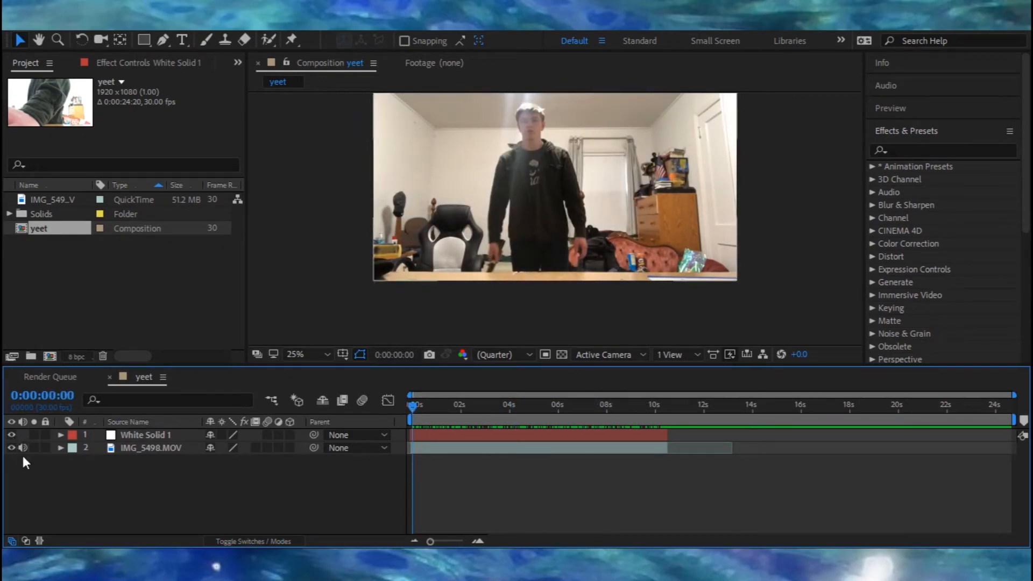
left_click_drag(414, 428, 389, 409)
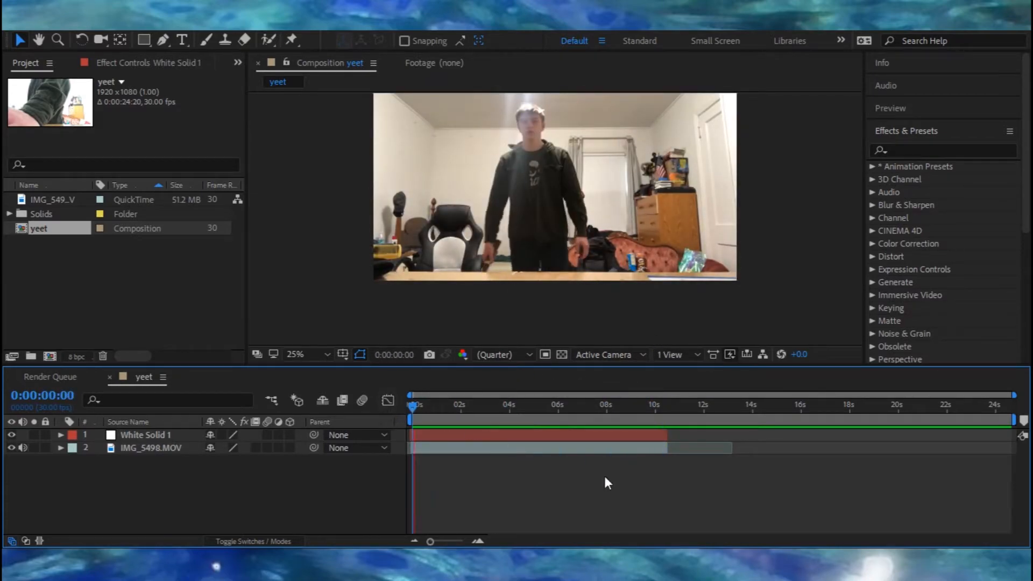
key("space")
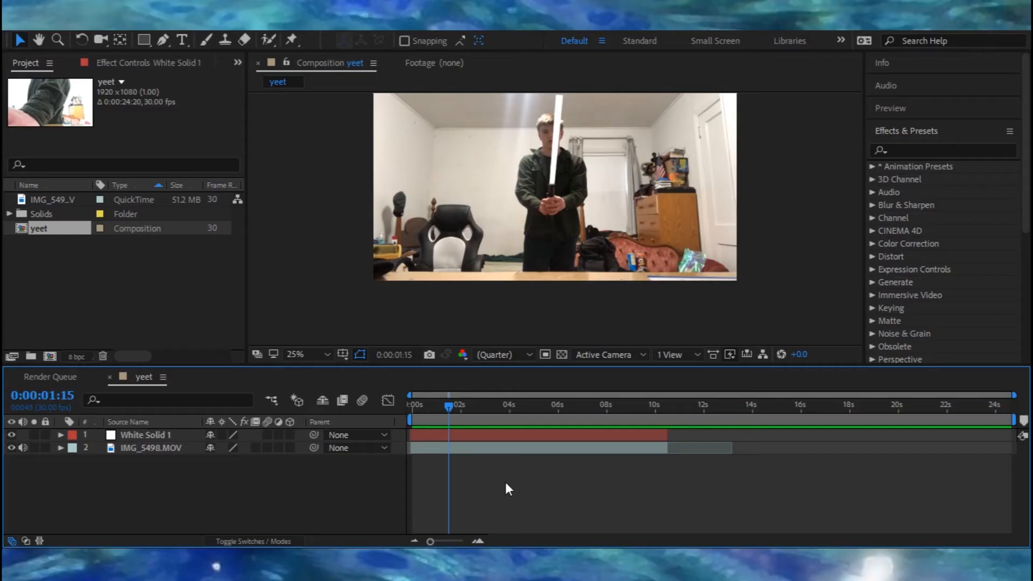
left_click(169, 434)
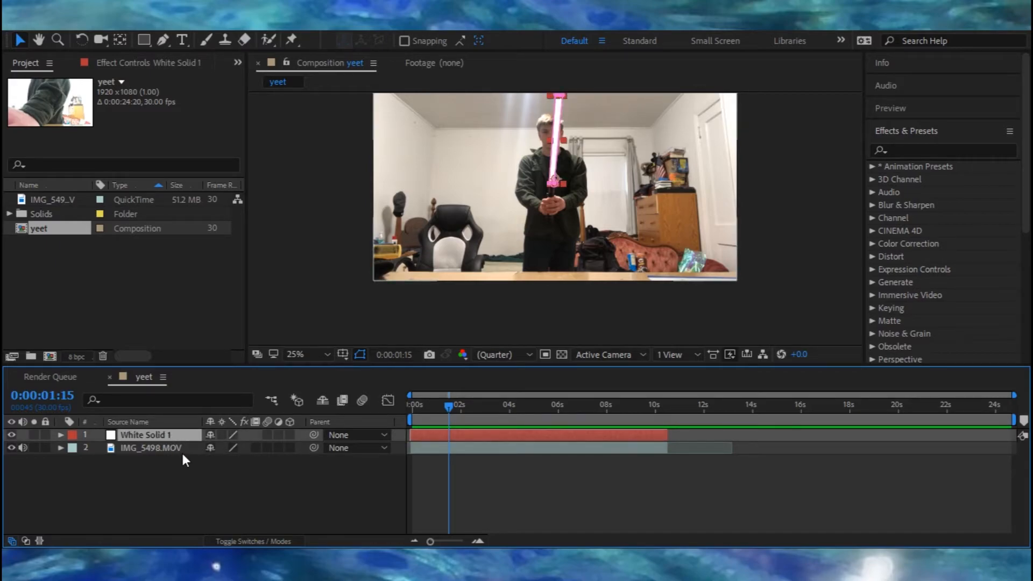
Step: Duplicate the masked white solid layer four times
key("ctrl+d")
key("ctrl+d")
key("ctrl+d")
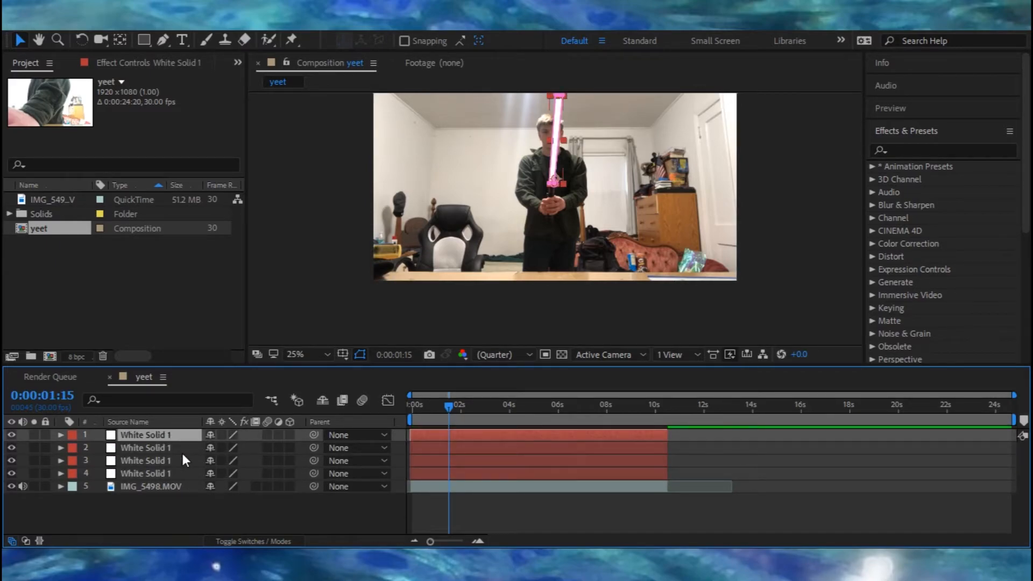
key("ctrl+d")
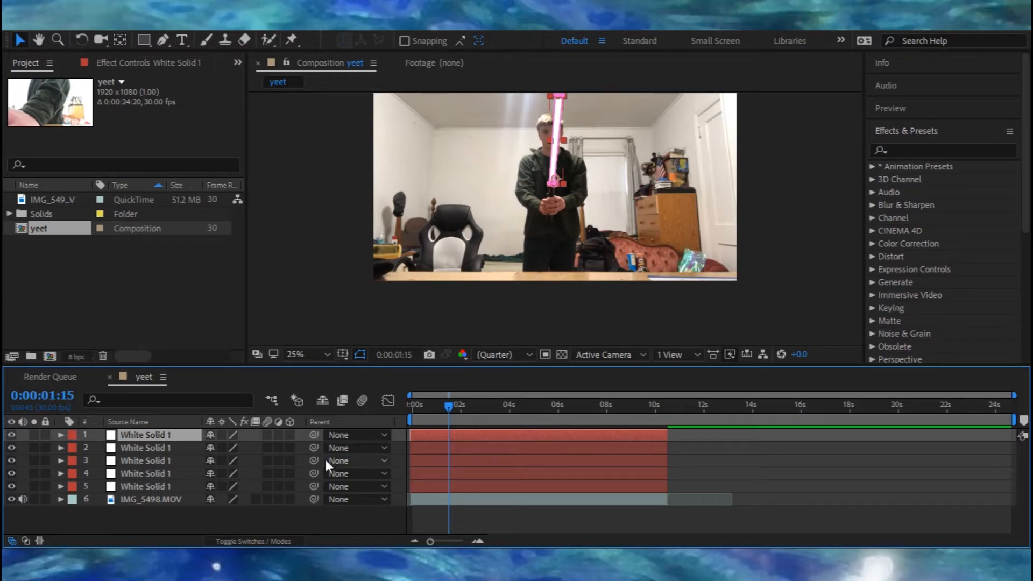
Step: Open the top solid's mask properties and set its Mask Feather to 90 pixels
left_click(305, 518)
left_click(140, 434)
left_click(60, 435)
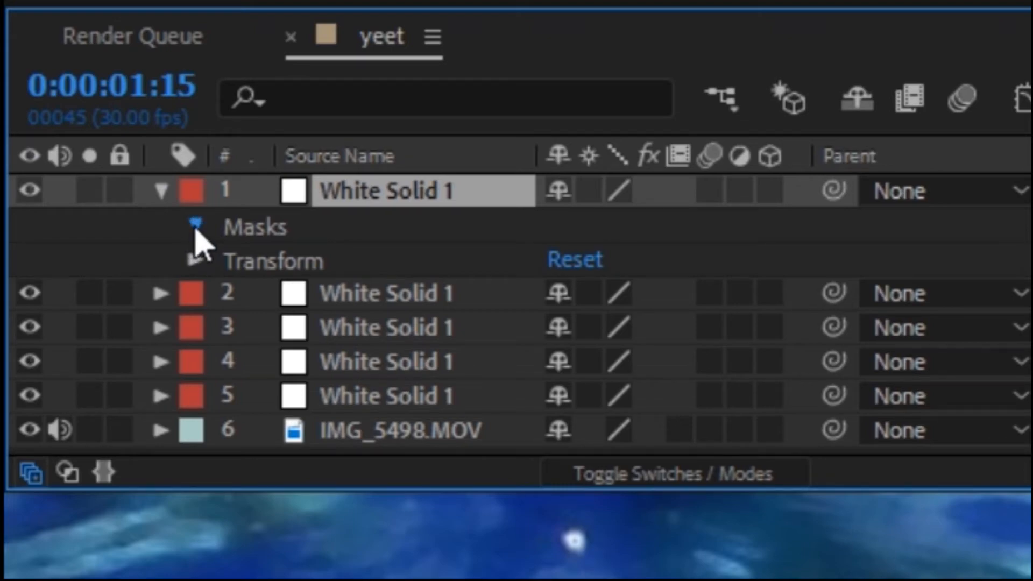
left_click(194, 226)
left_click(229, 260)
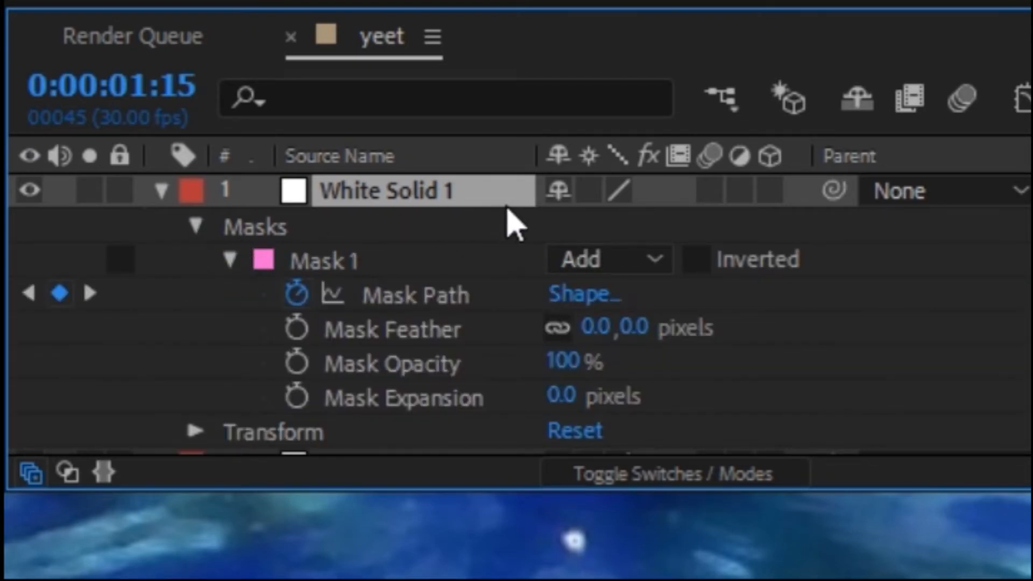
left_click(634, 327)
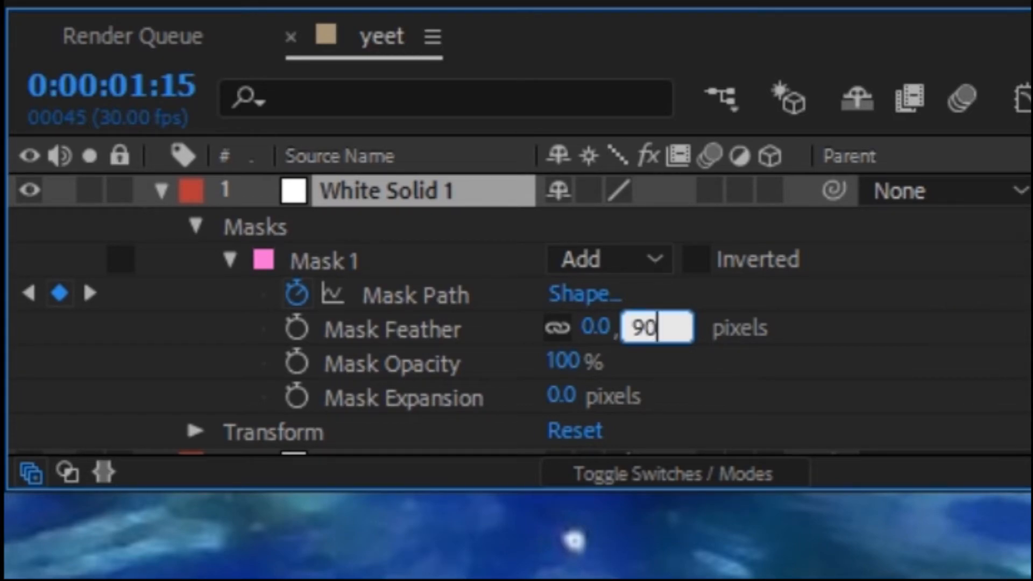
key("Return")
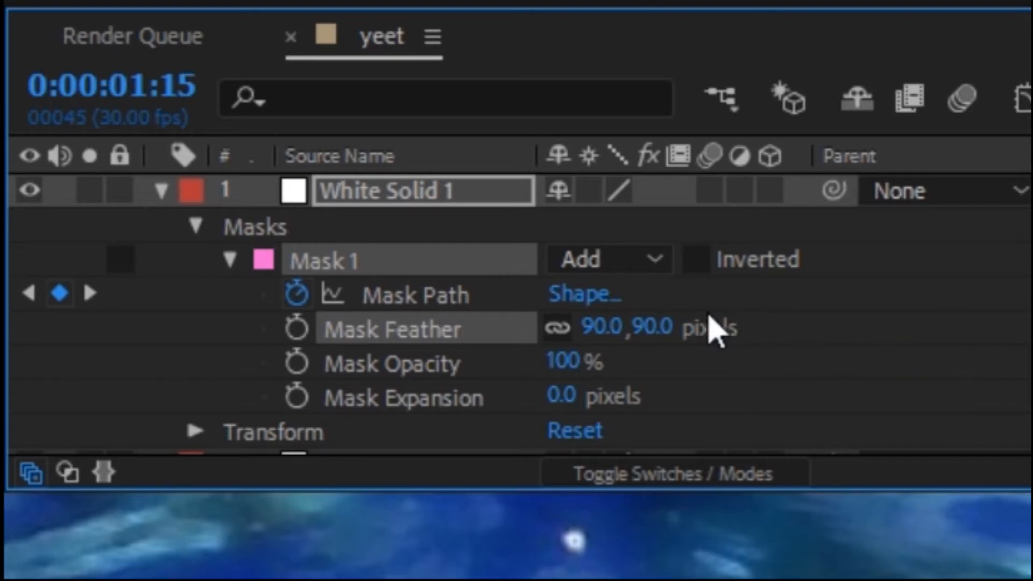
left_click(660, 327)
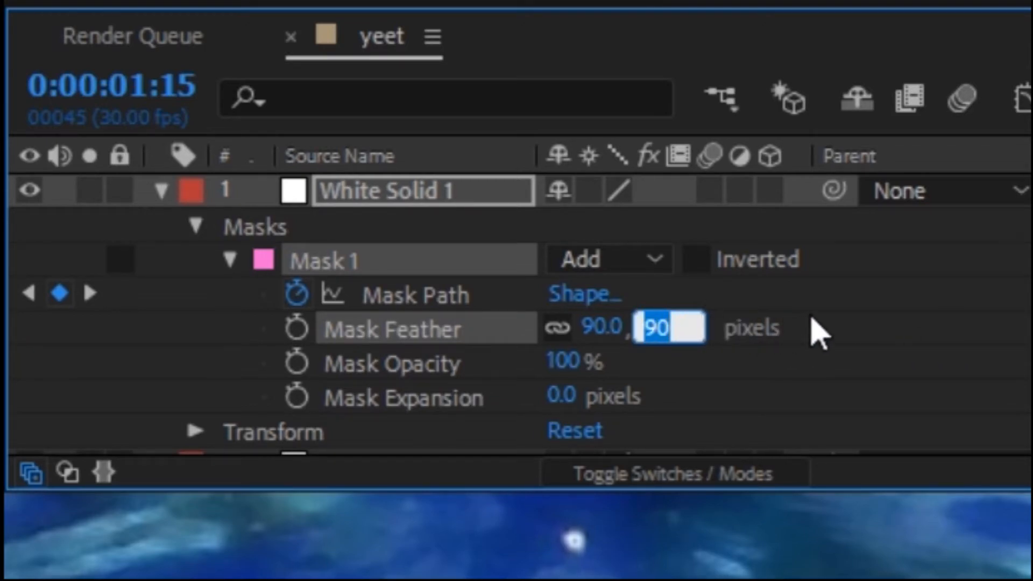
left_click(861, 329)
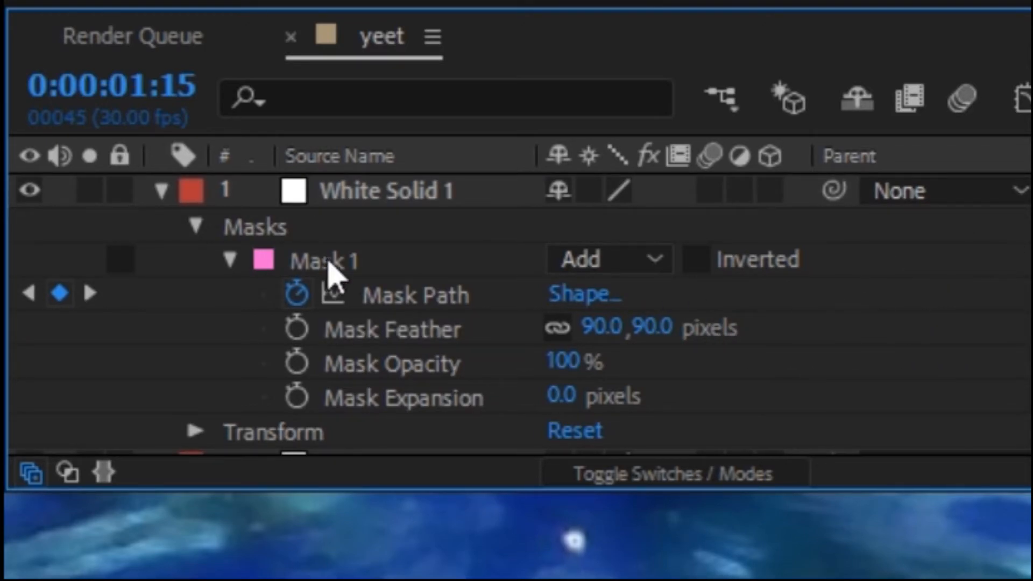
Step: Set the second solid's Mask Feather to 60 pixels
left_click(160, 192)
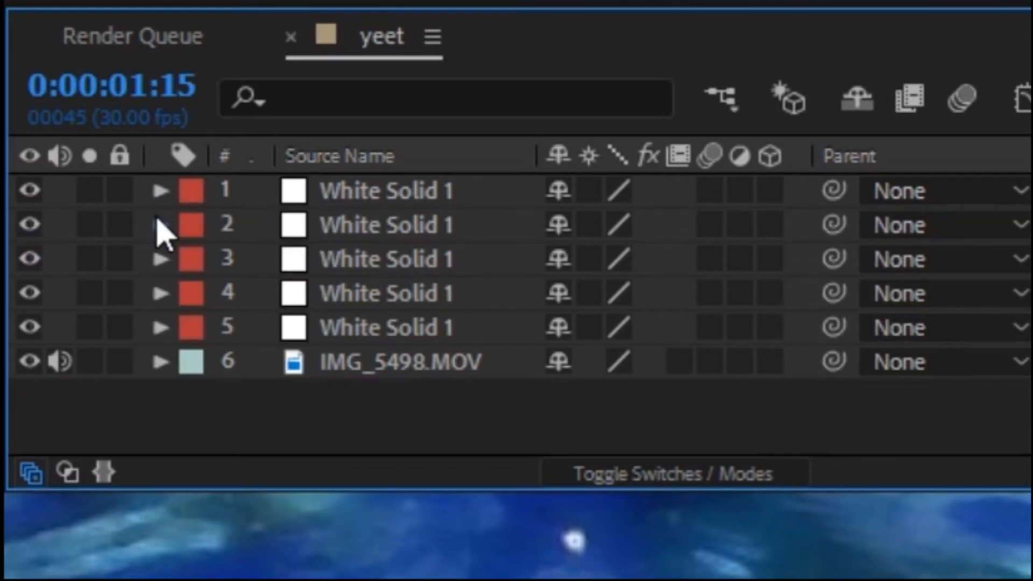
left_click(160, 225)
left_click(195, 261)
left_click(230, 294)
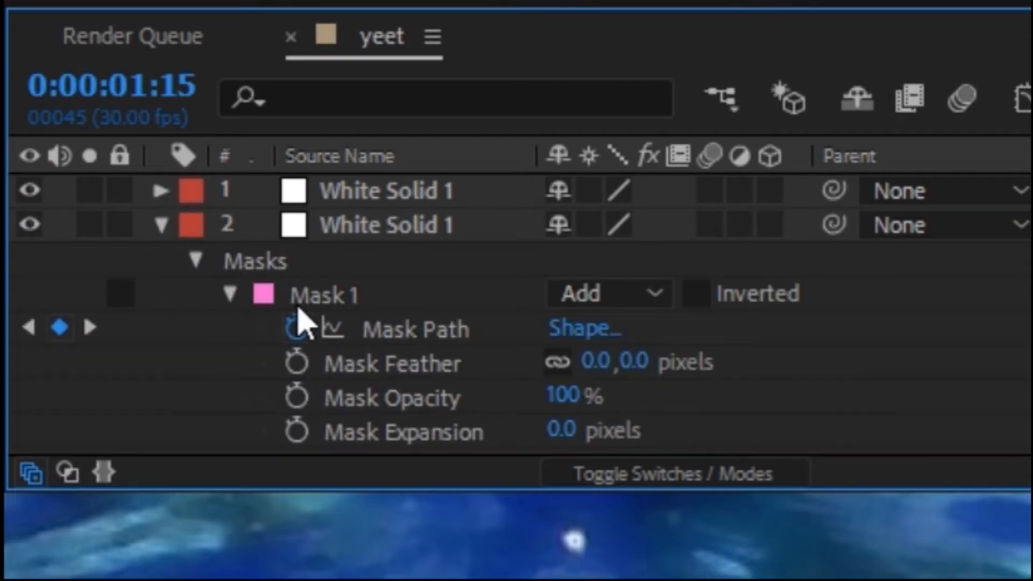
left_click(643, 361)
type("6")
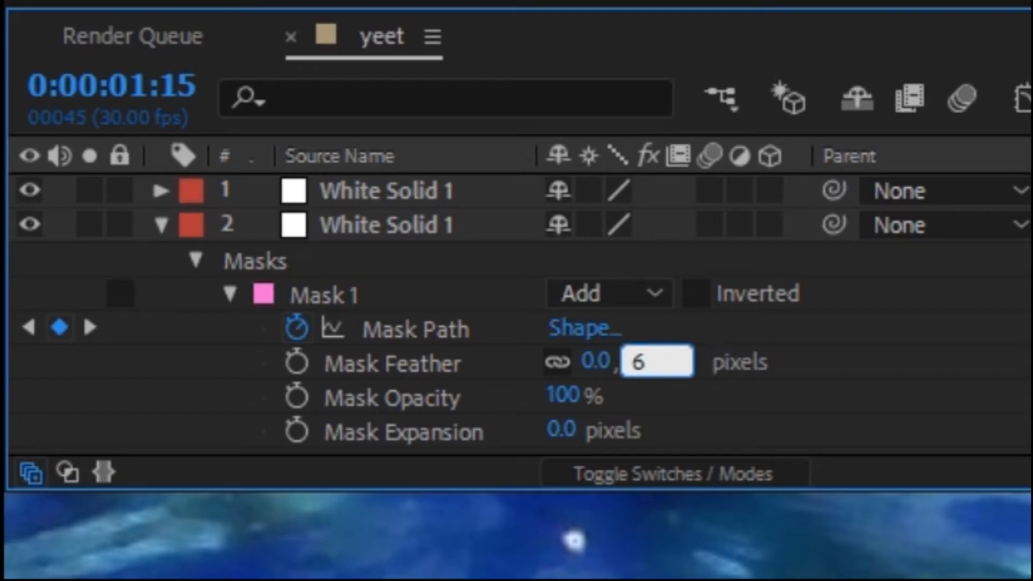
type("0")
key("Return")
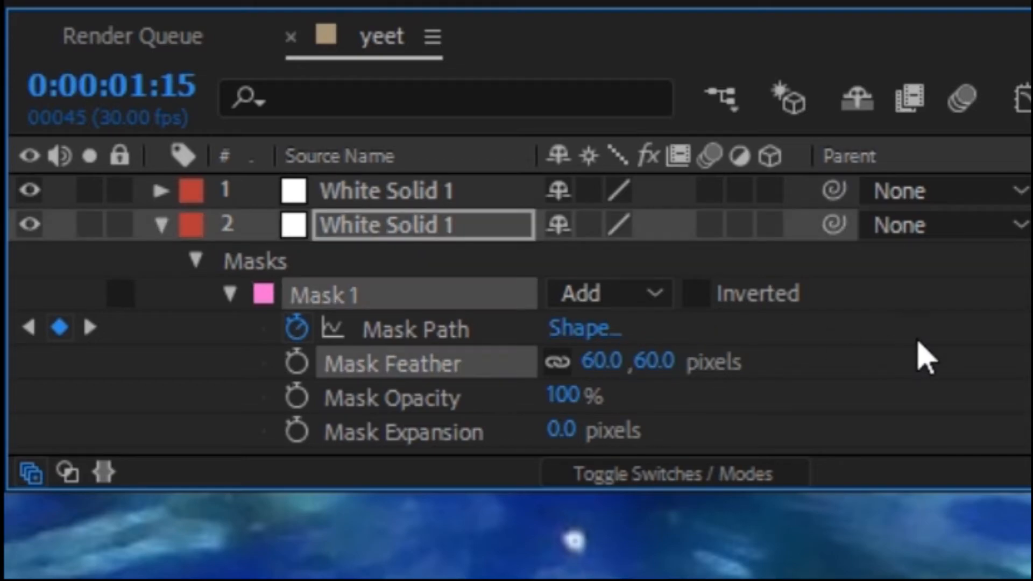
Step: Set the third solid's Mask Feather to 30 pixels
left_click(171, 222)
left_click(160, 259)
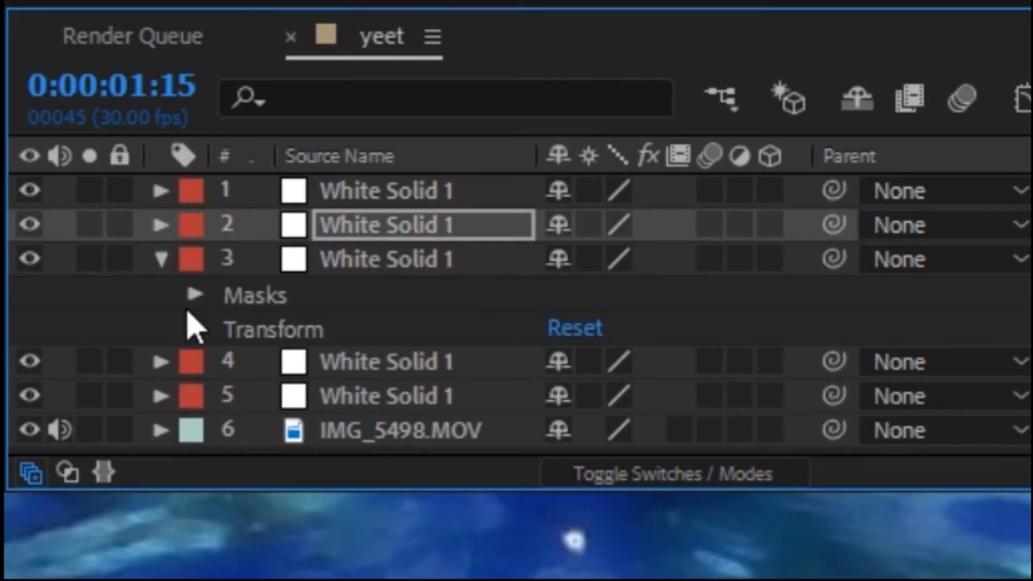
left_click(195, 294)
left_click(230, 328)
left_click(641, 366)
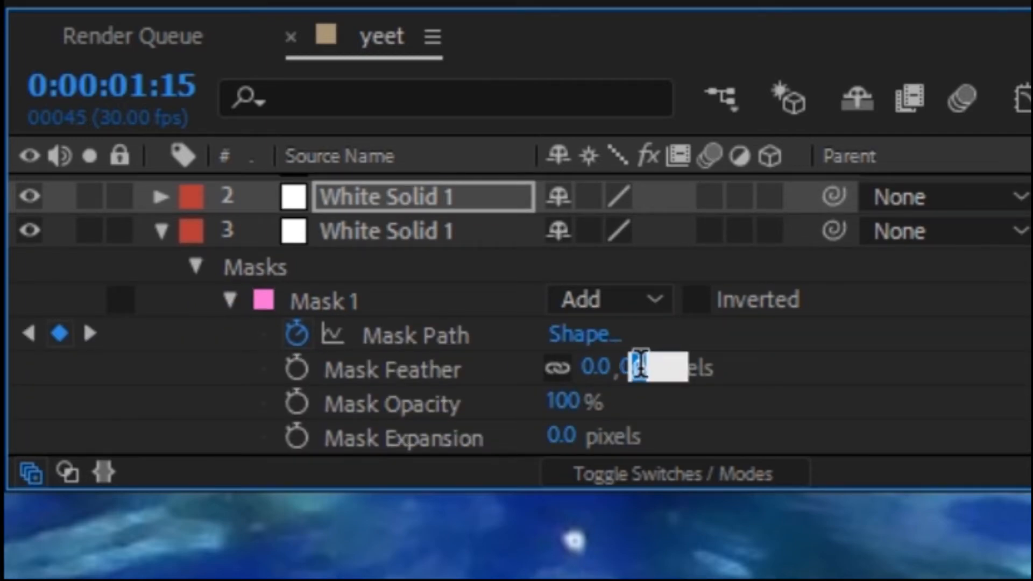
type("30")
left_click(261, 226)
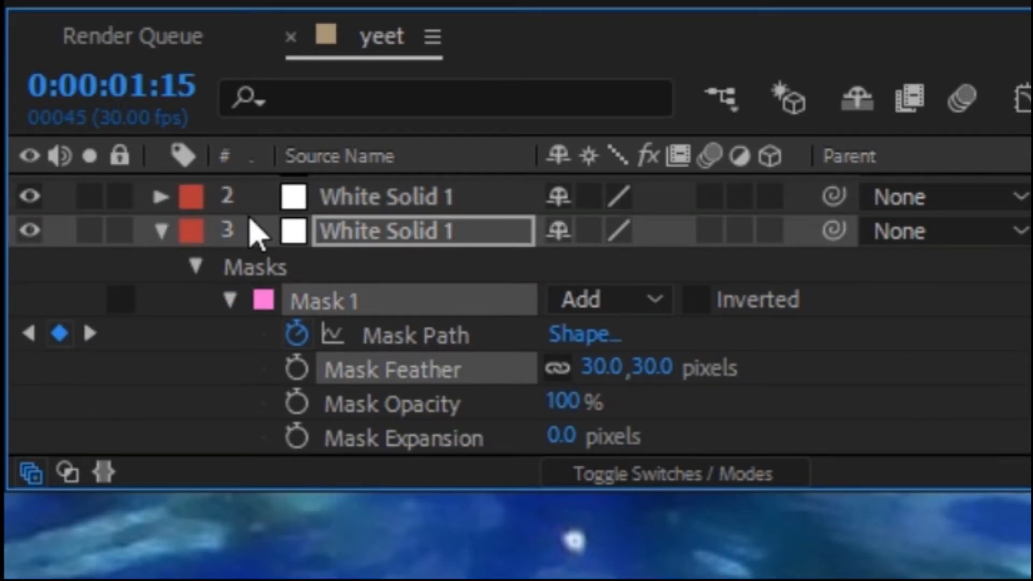
Step: Set the fourth solid's Mask Feather to 15 pixels
left_click(160, 232)
left_click(161, 293)
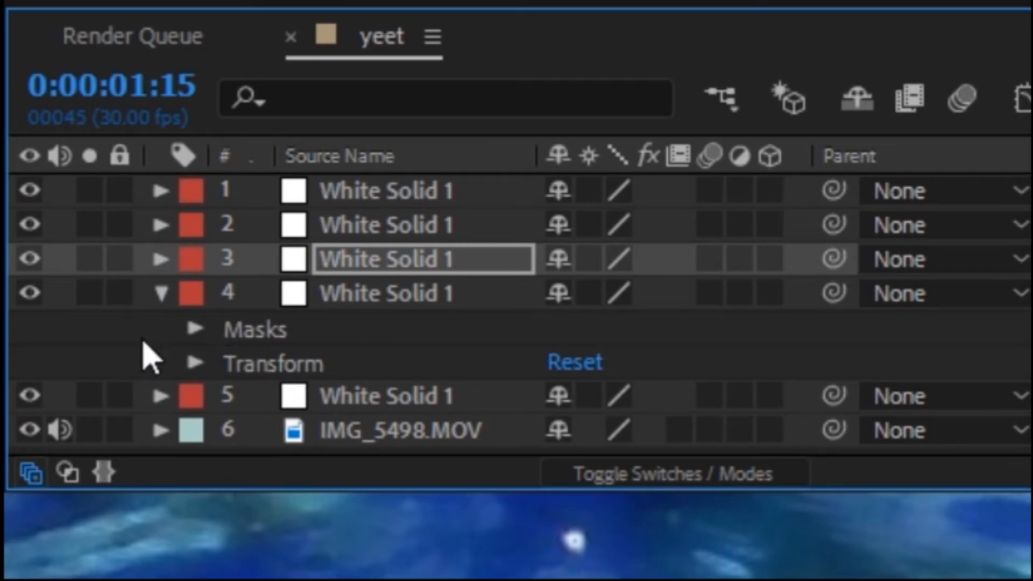
left_click(164, 347)
left_click(230, 362)
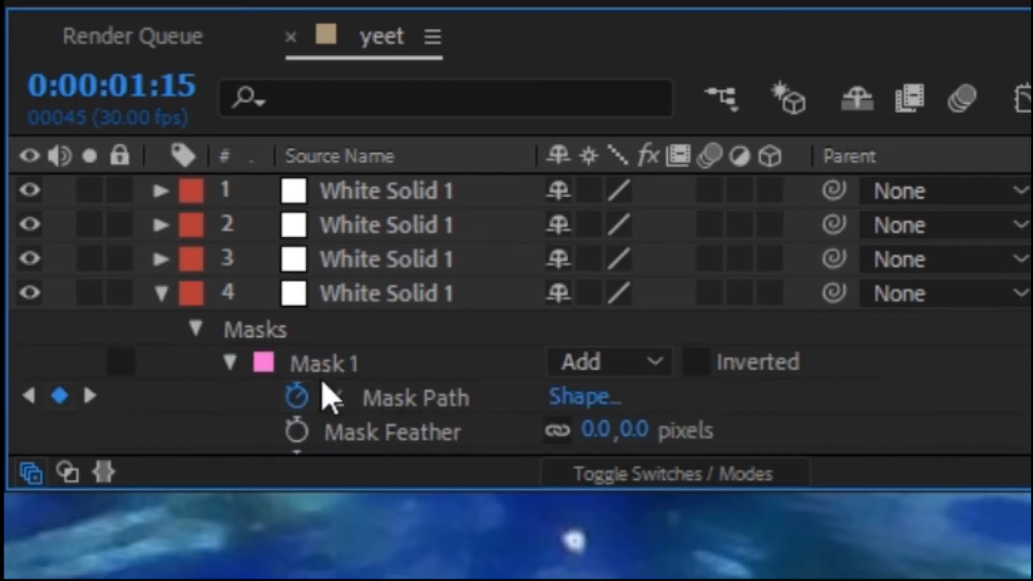
left_click(627, 371)
type("1")
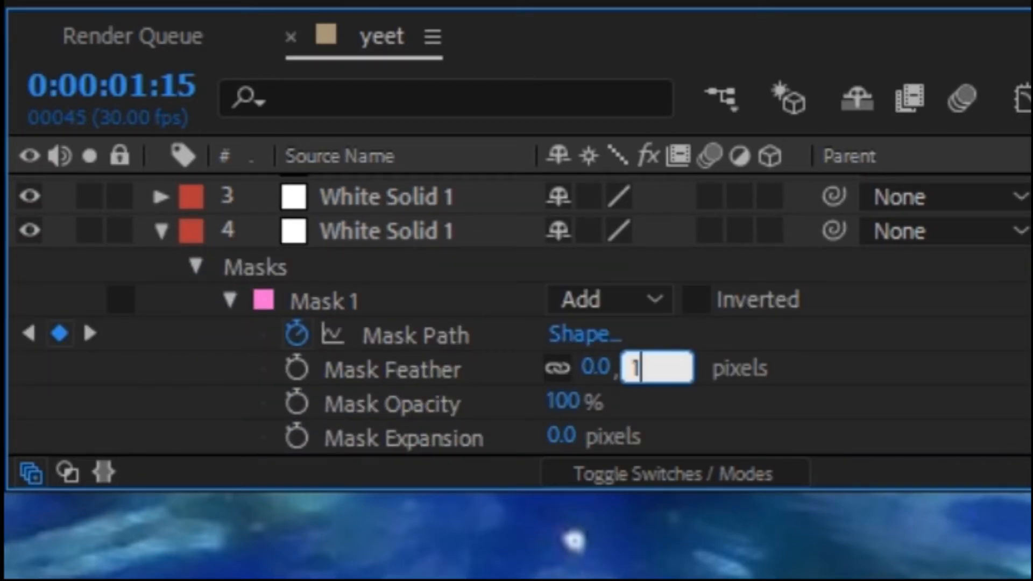
type("5")
key("Return")
Step: Set the fifth solid's Mask Feather to 8 pixels
left_click(160, 232)
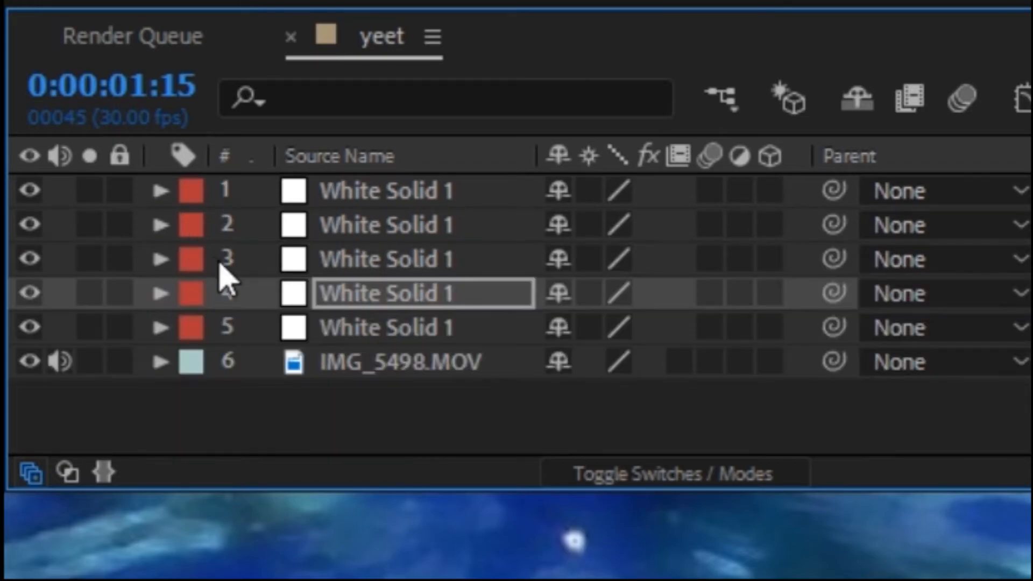
left_click(160, 327)
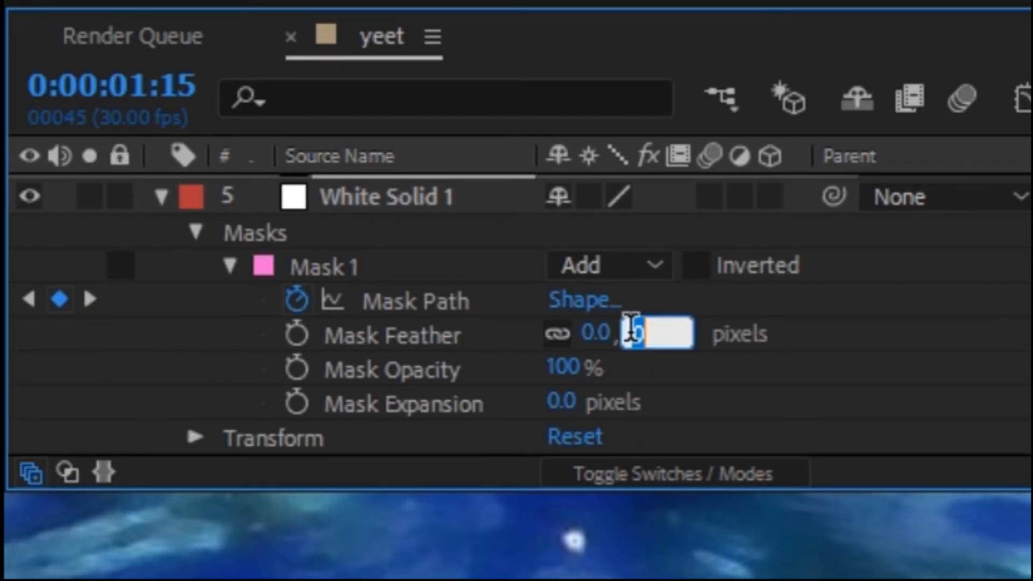
type("8")
key("Return")
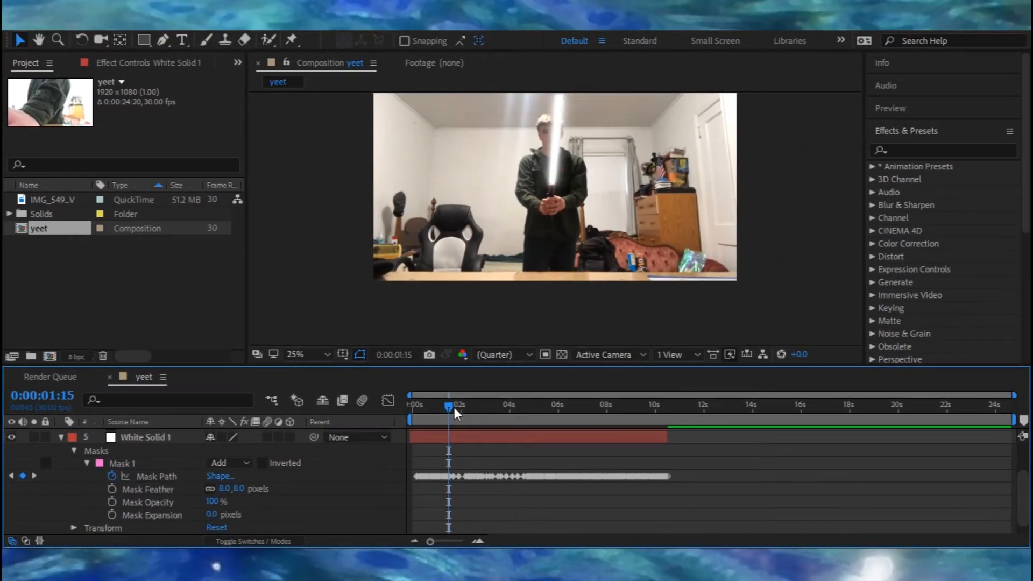
Step: Play back the composition from the start
left_click_drag(454, 408, 409, 403)
key("space")
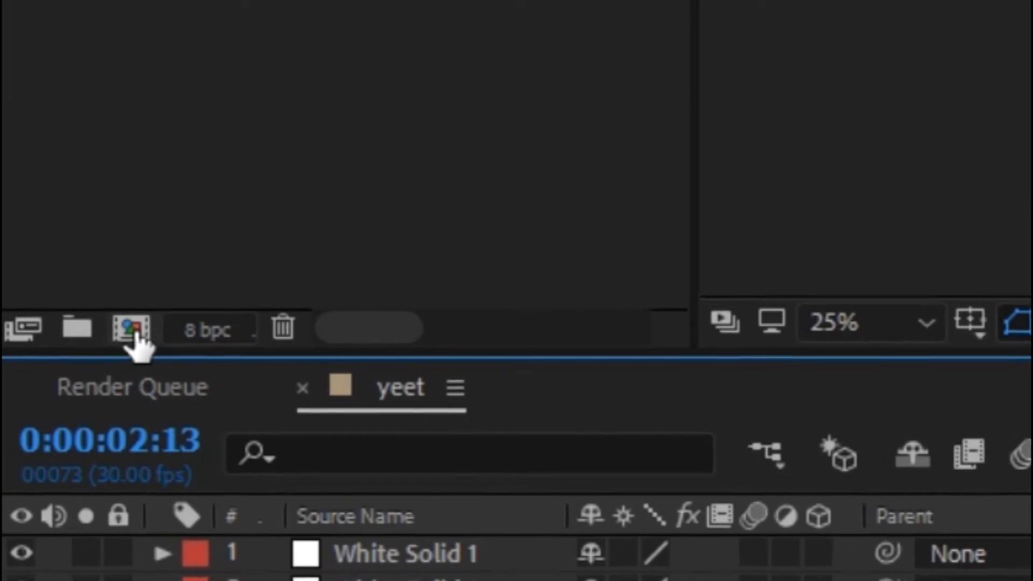
Step: Create a new composition and move all five white solid layers from yeet into it
left_click(135, 334)
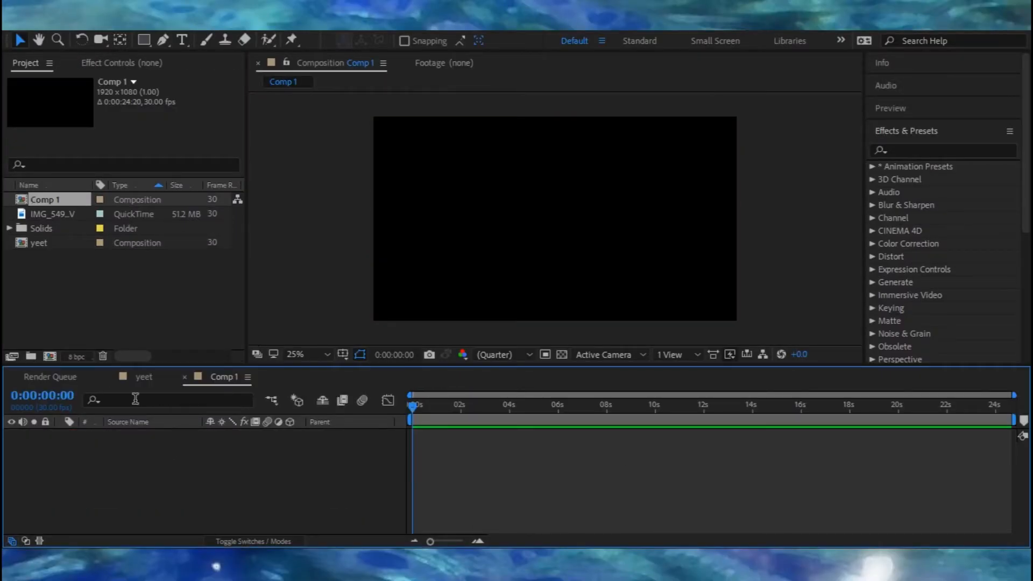
left_click(145, 377)
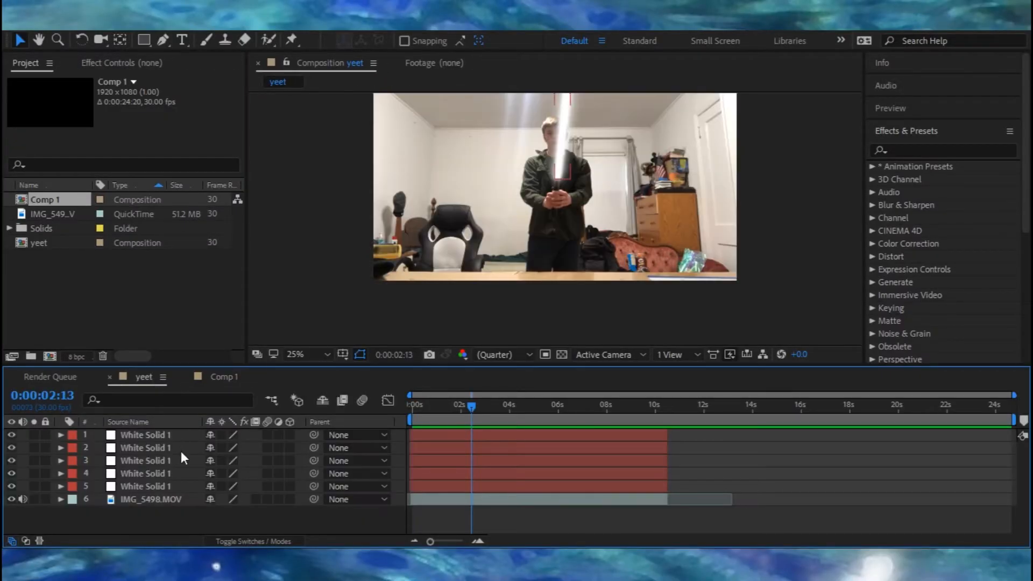
left_click(150, 434)
left_click(152, 486, "shift")
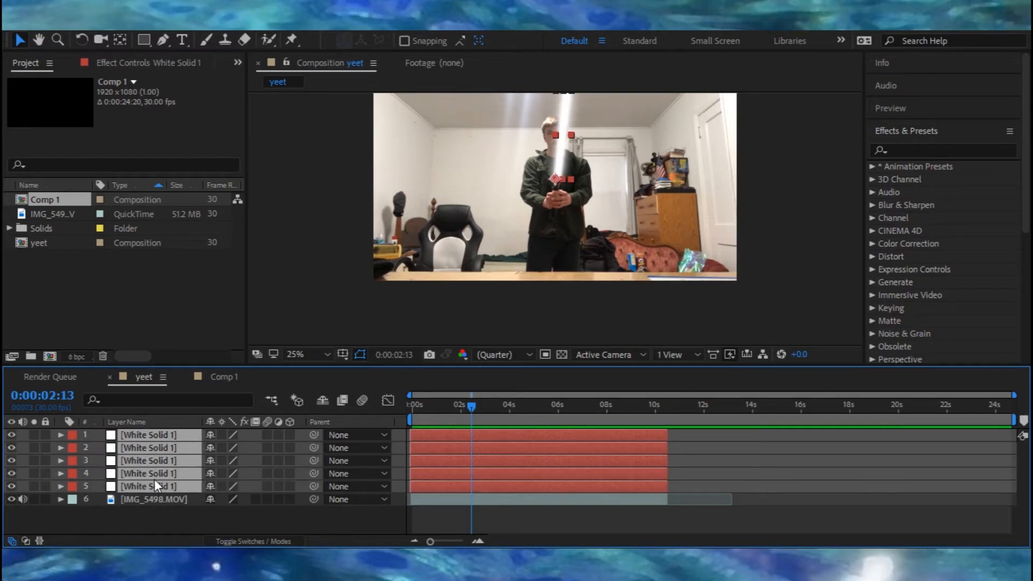
key("Delete")
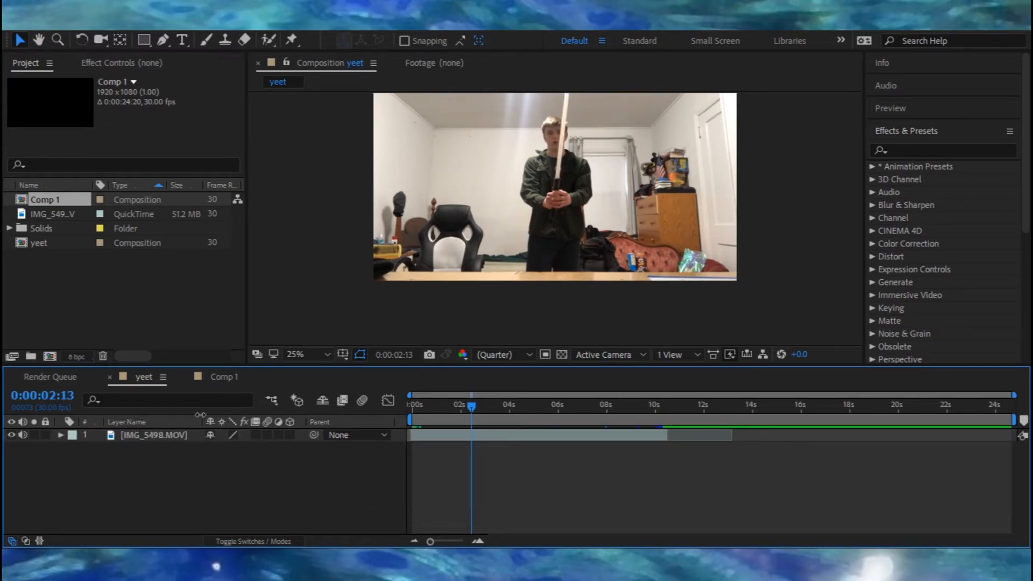
left_click(216, 383)
key("ctrl+v")
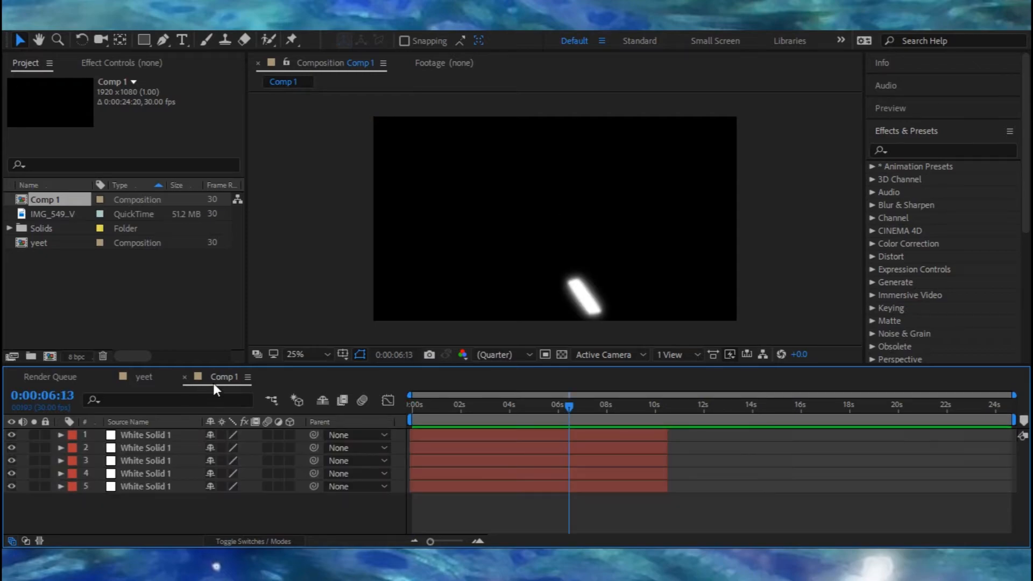
Step: Add Comp 1 as a layer on top of the footage in the yeet composition
left_click(154, 377)
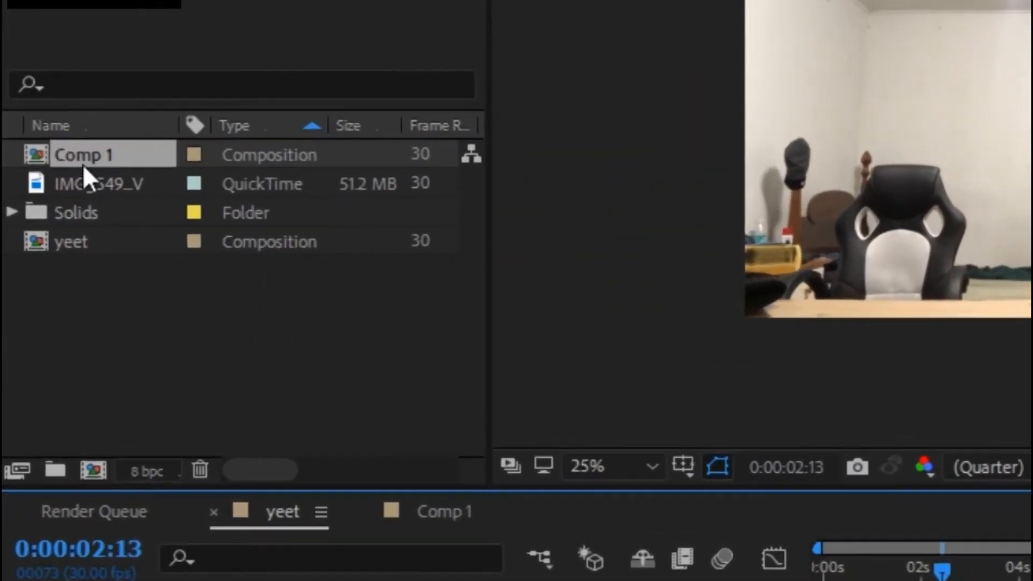
mouse_move(44, 204)
left_mouse_down()
mouse_move(50, 259)
mouse_move(58, 201)
left_mouse_up()
left_click_drag(141, 131, 253, 285)
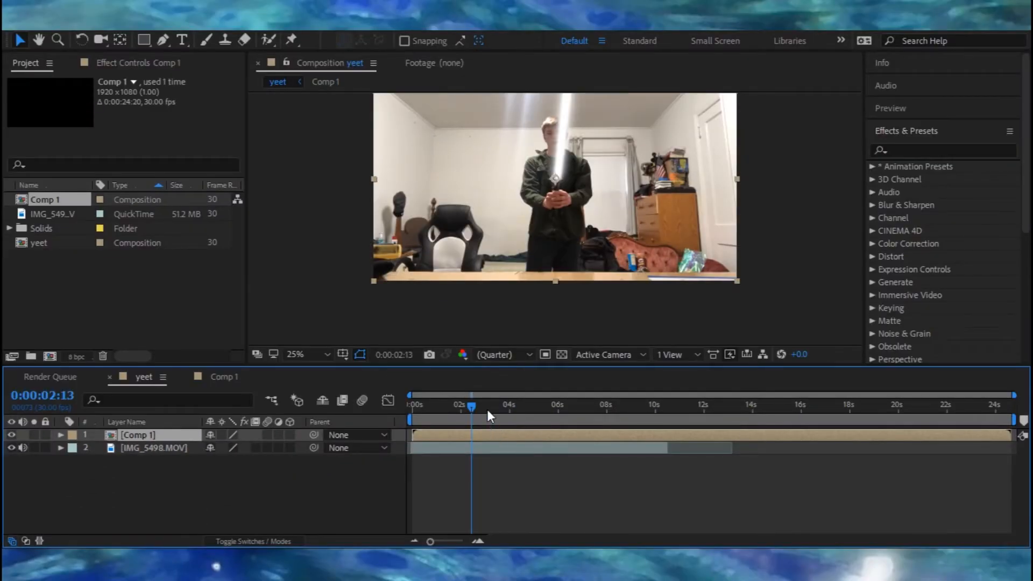
mouse_move(473, 408)
left_mouse_down()
mouse_move(410, 419)
mouse_move(473, 411)
left_mouse_up()
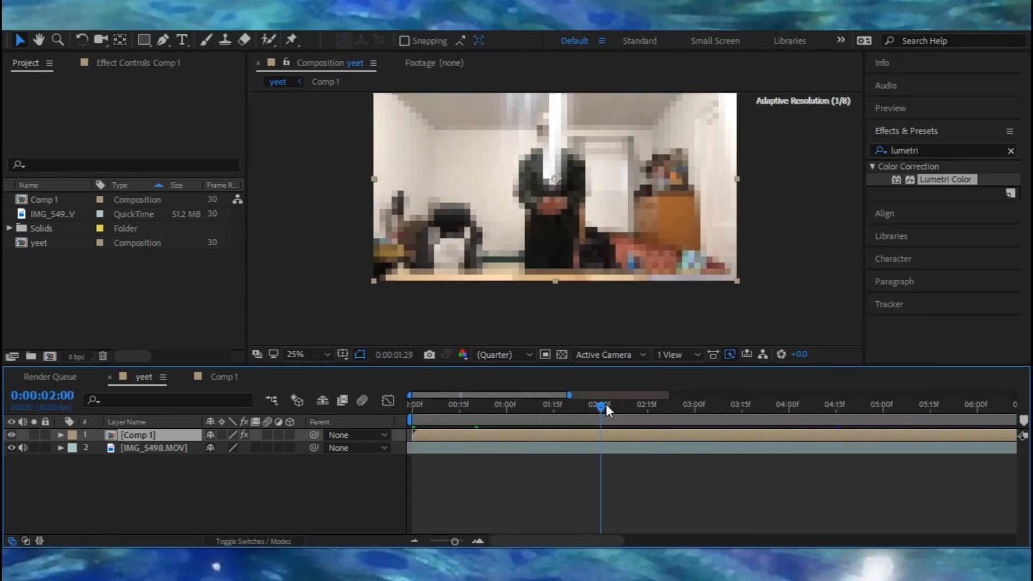
Step: Delete the duplicate Color Balance 2 effect from the Comp 1 layer
left_click_drag(606, 405, 619, 406)
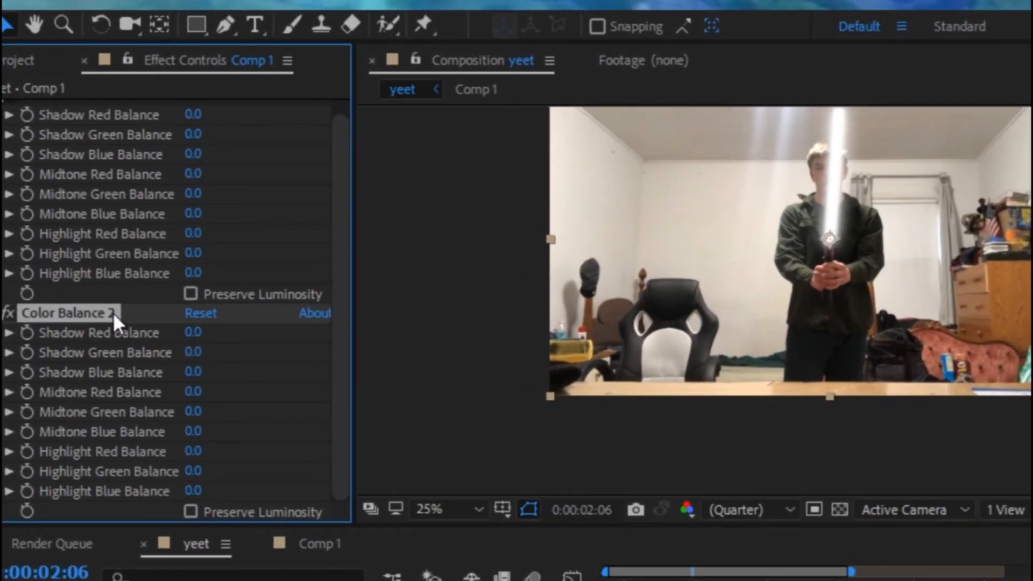
key("Delete")
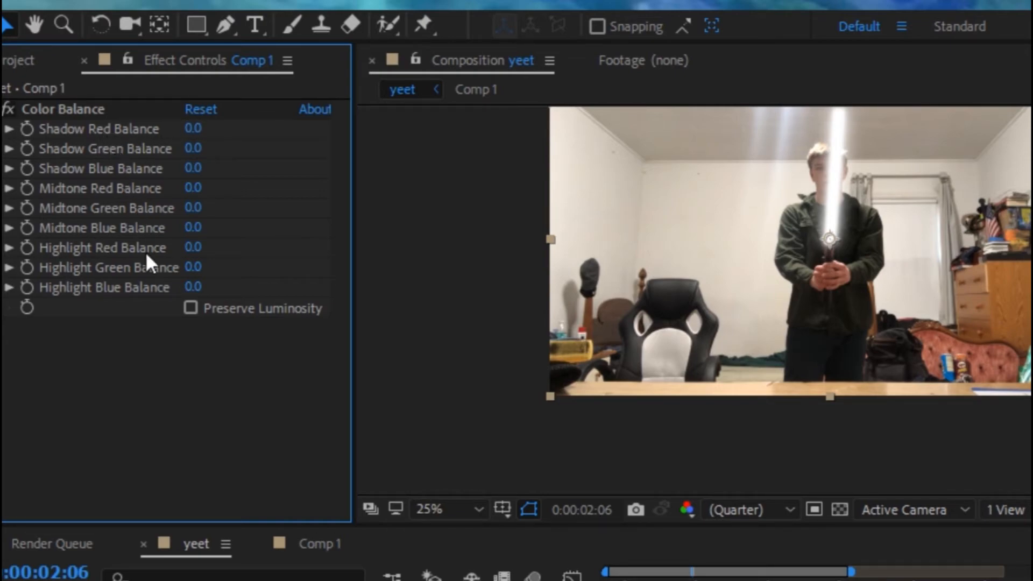
Step: Try raising the Highlight Red and Highlight Blue Balance, then undo both changes
left_click_drag(188, 253, 231, 245)
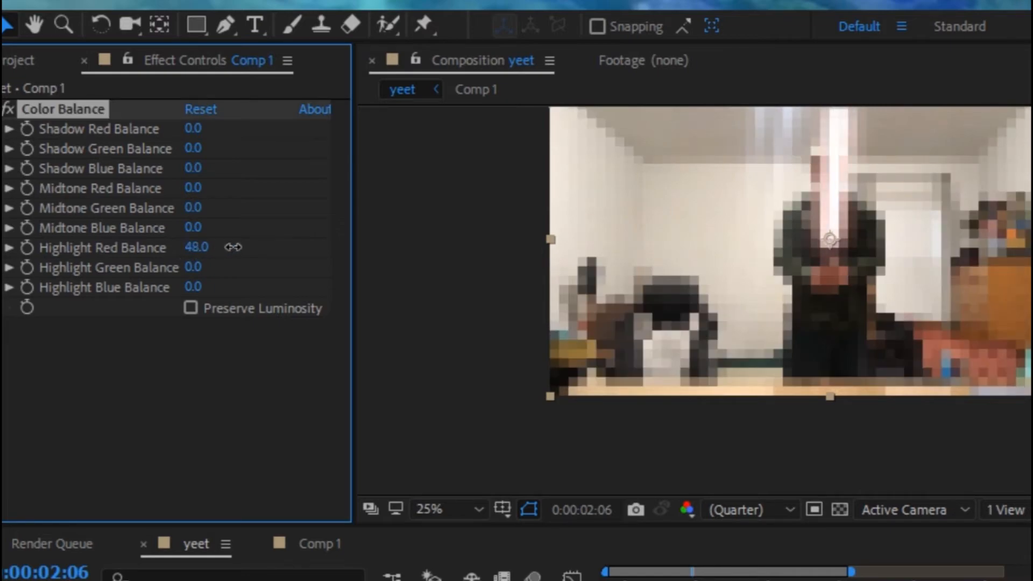
left_click_drag(193, 287, 235, 291)
key("ctrl+z")
key("ctrl+z")
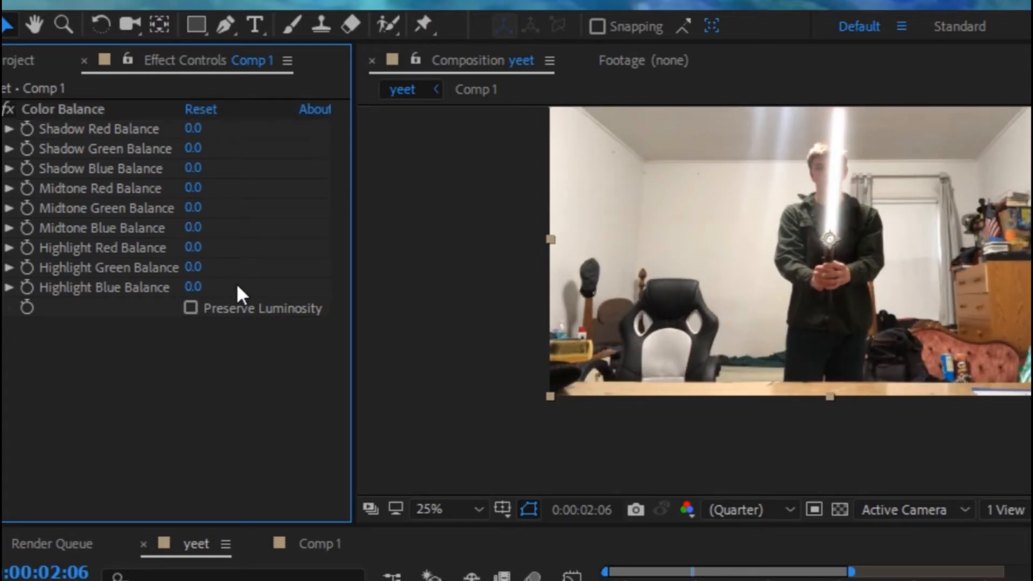
Step: Set Color Balance's Shadow Red Balance to 98, Midtone Red Balance to -5 and Highlight Red Balance to 78
left_click(194, 129)
type("98")
key("Return")
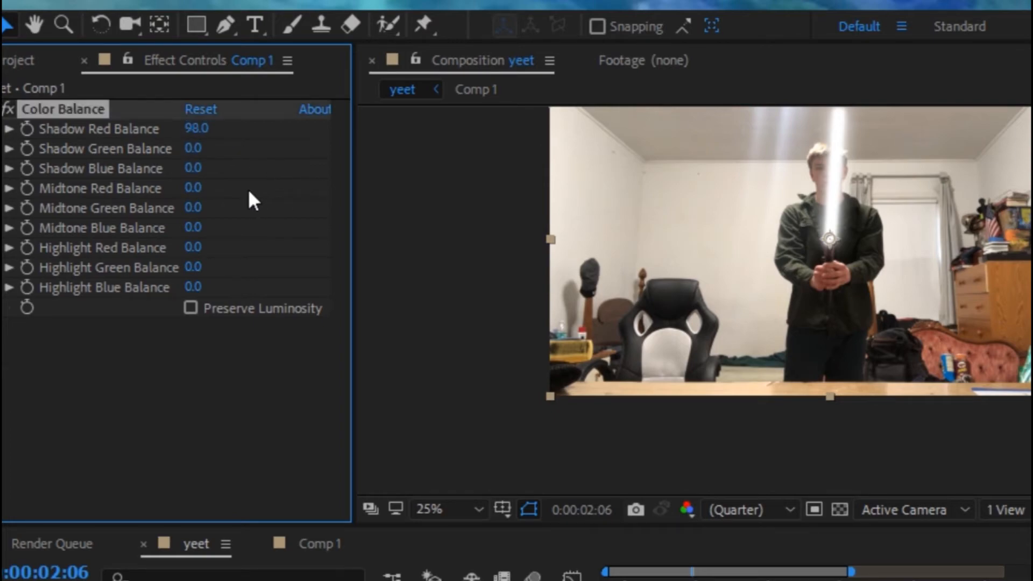
left_click(197, 190)
type("-")
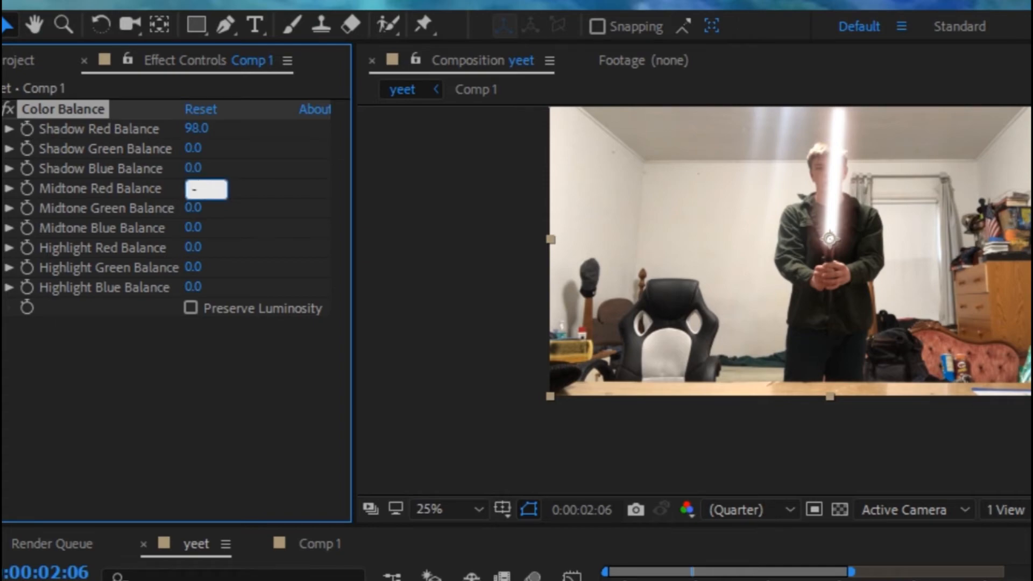
type("5")
key("Return")
left_click(194, 248)
type("78")
key("Return")
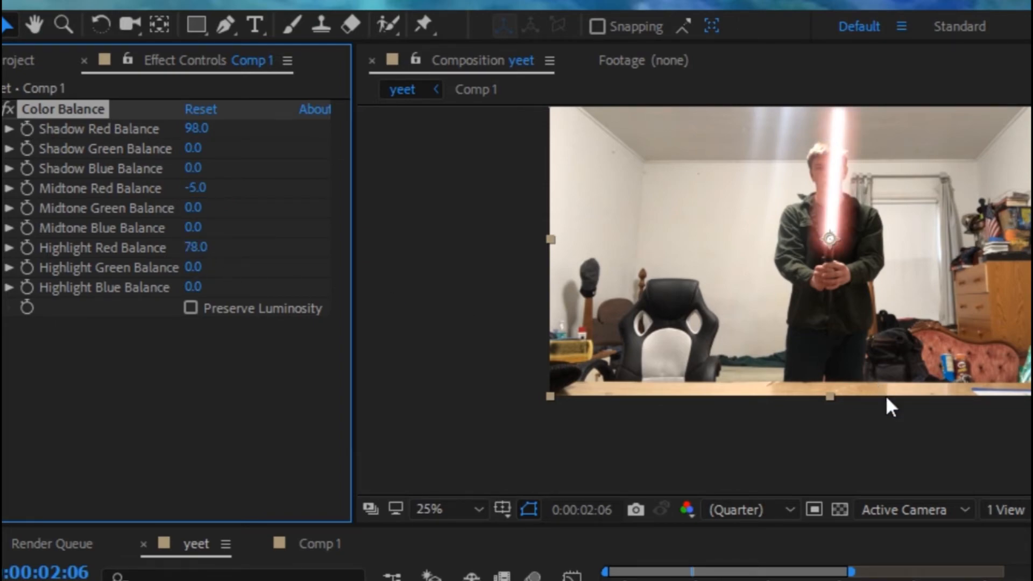
Step: Play back the yeet composition to preview the red-tinted lightsaber
left_click_drag(926, 580, 787, 554)
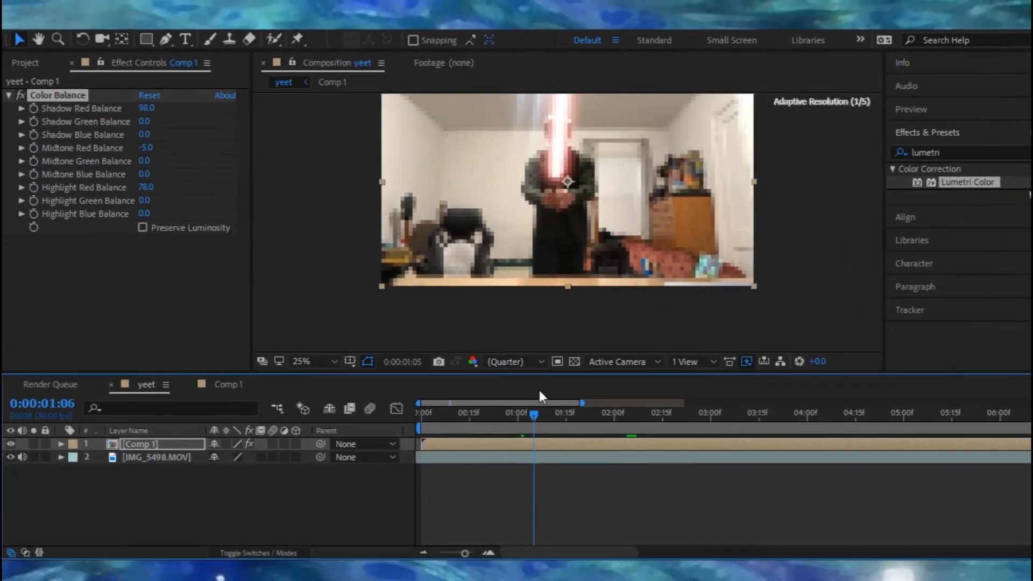
left_click_drag(539, 391, 415, 394)
key("space")
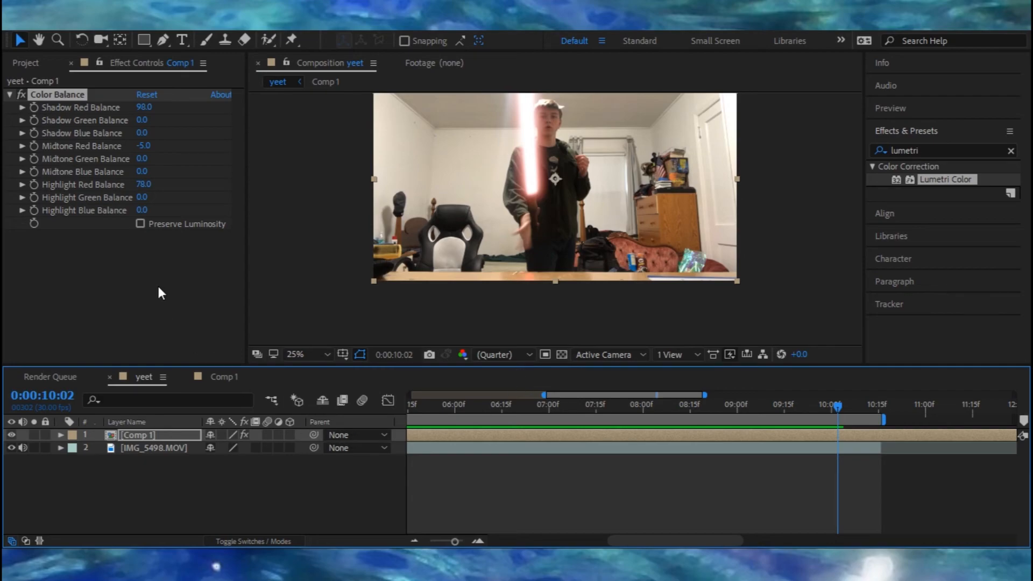
Step: Scrub through the yeet timeline and select the yeet composition in the Project panel
left_click(27, 63)
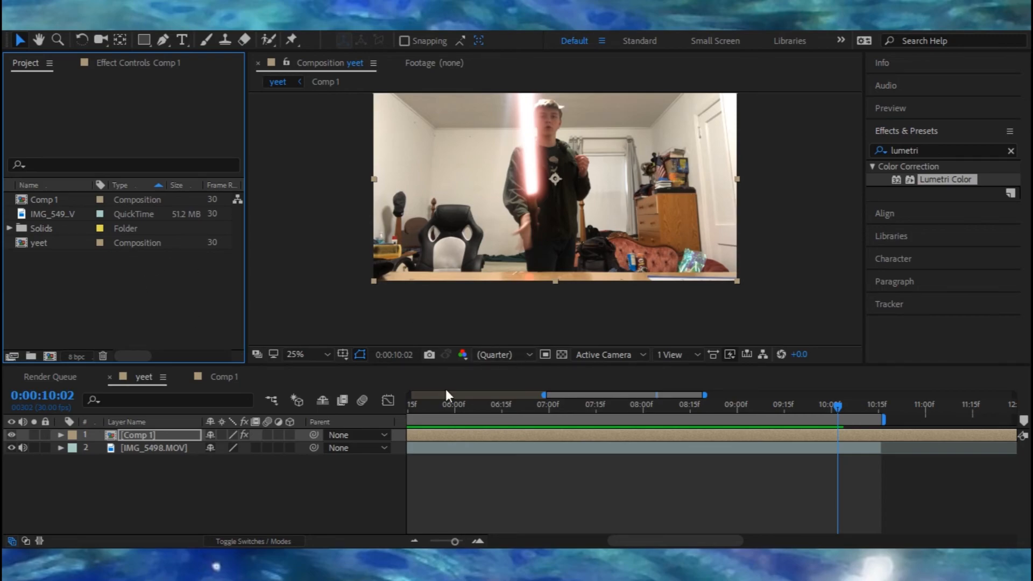
left_click_drag(653, 407, 765, 391)
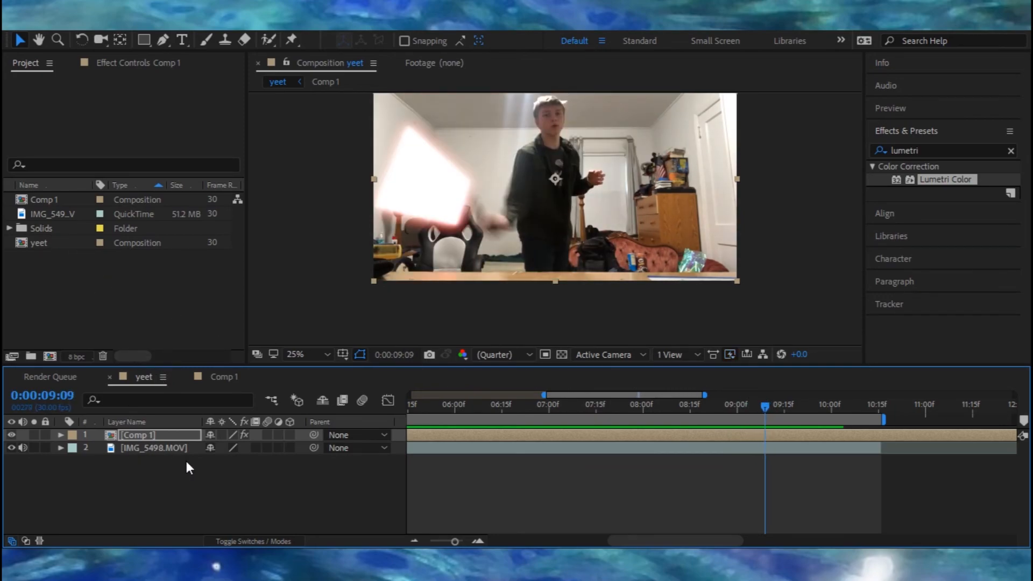
left_click(146, 325)
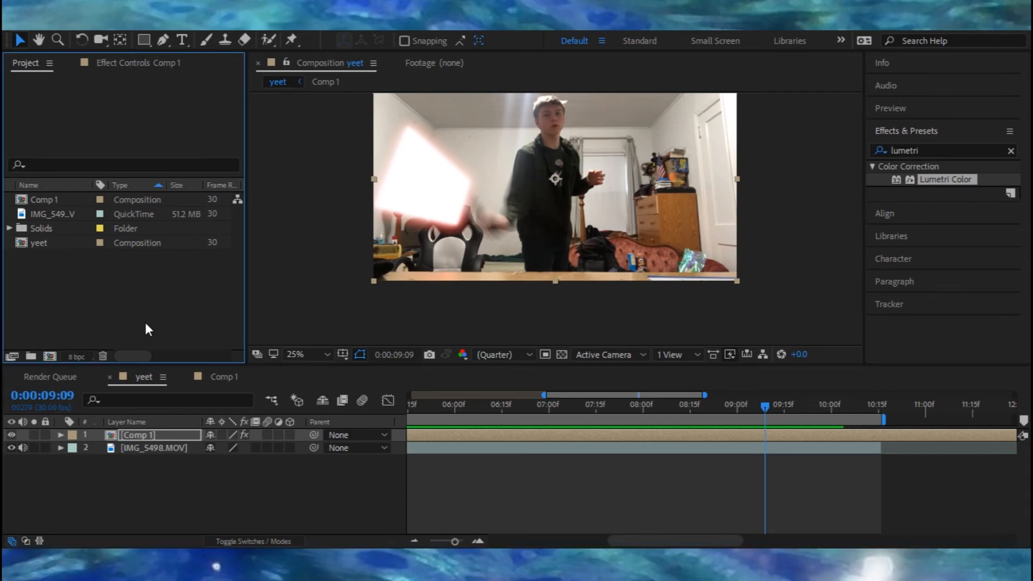
left_click(58, 243)
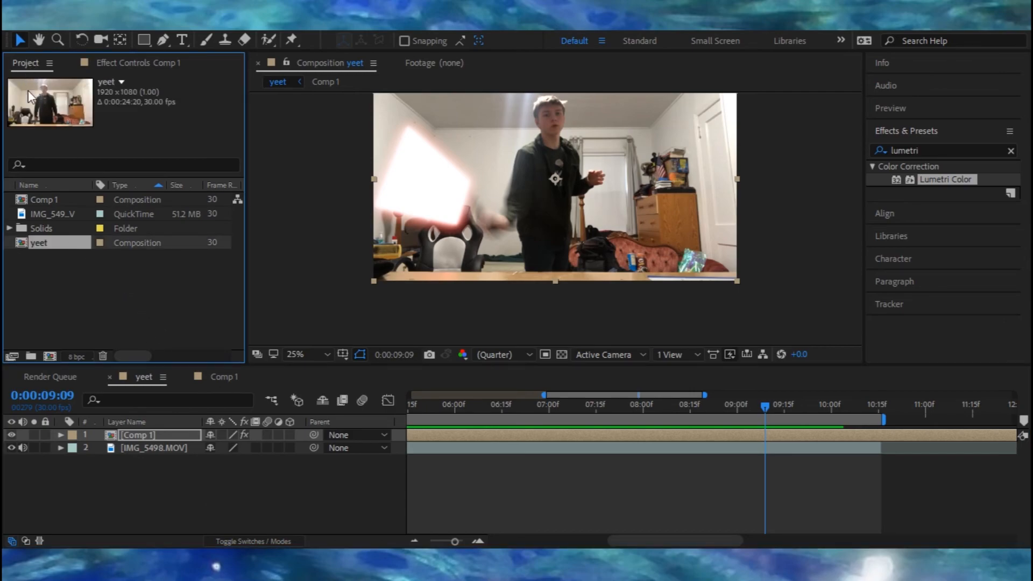